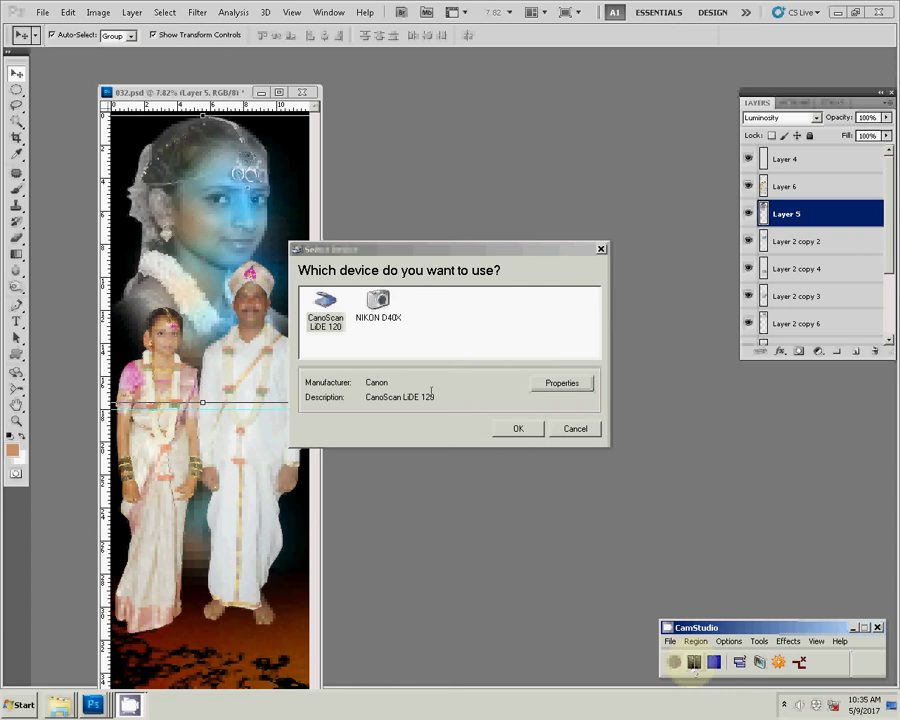
- Select the CanoScan LiDE 120 with Custom Settings and preview the scanner bed
click(516, 428)
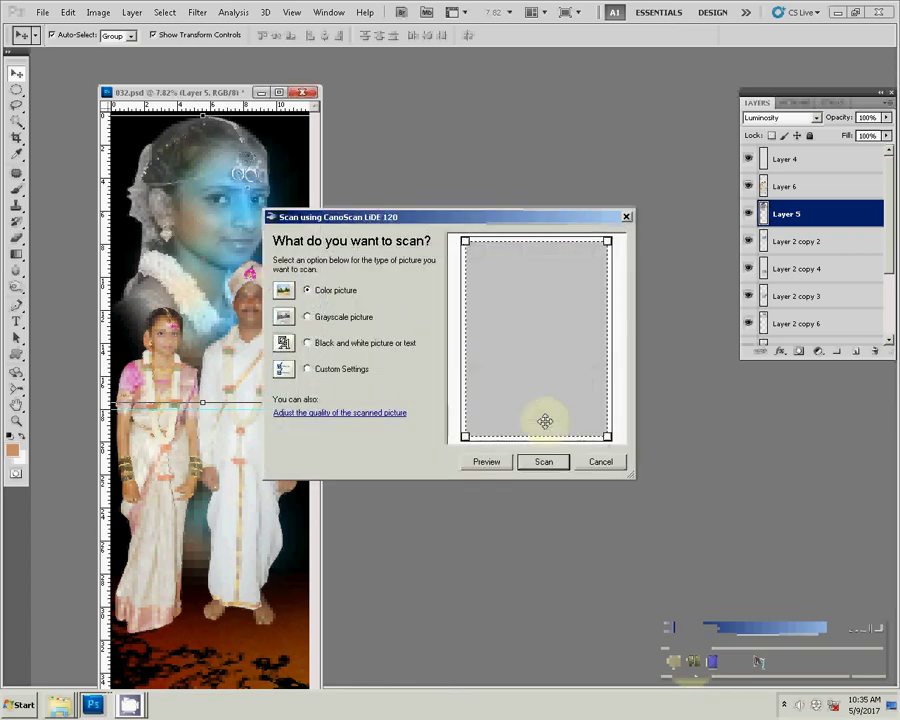
click(307, 369)
click(467, 463)
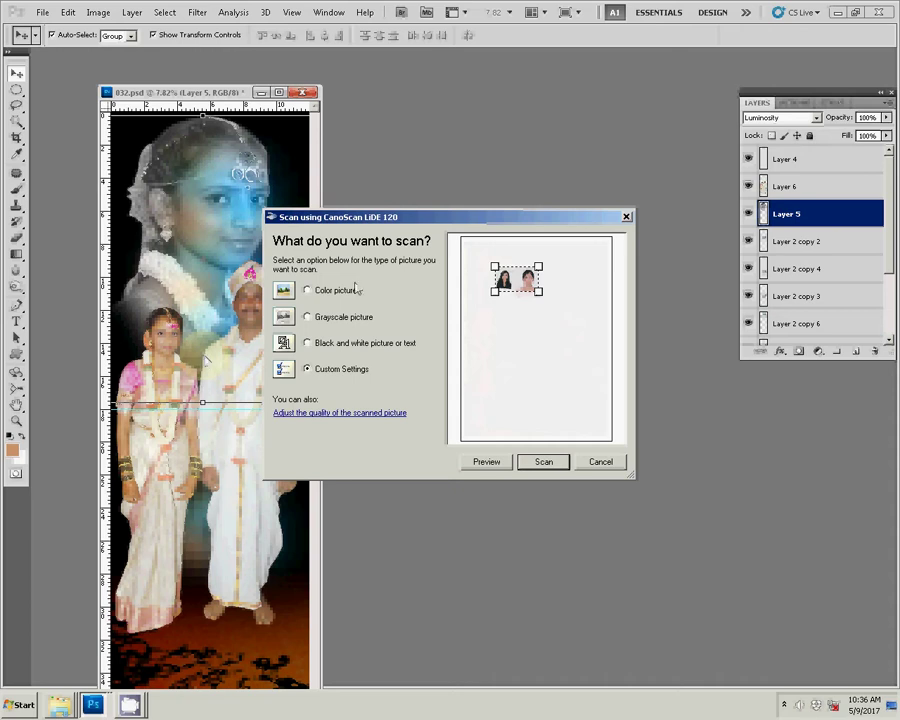
- Enlarge the scan area so it encloses both portrait photos
click(633, 105)
drag(494, 267, 489, 262)
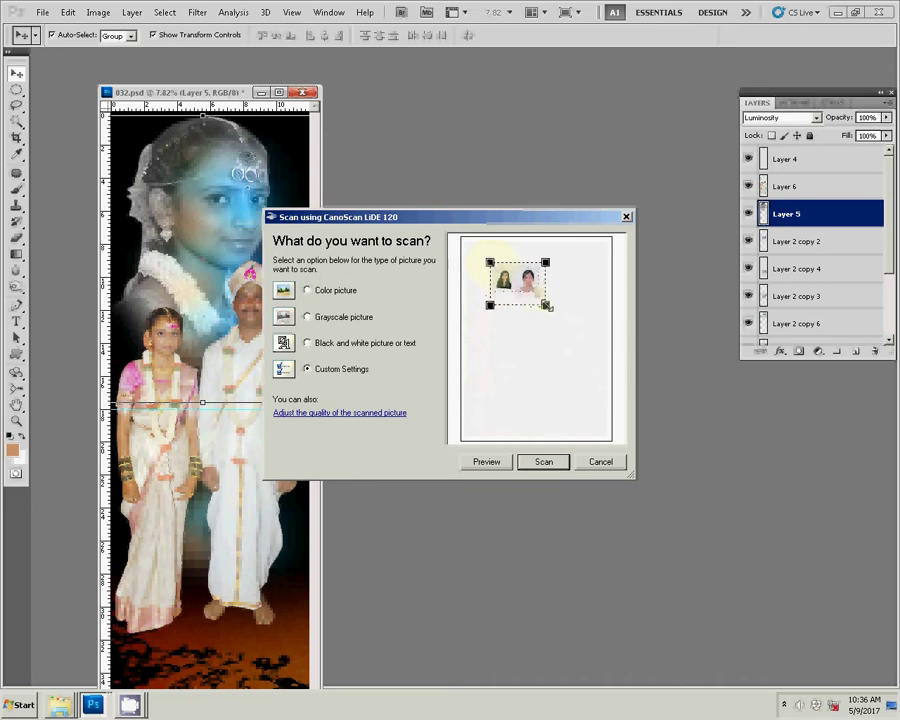
drag(539, 291, 546, 305)
click(320, 412)
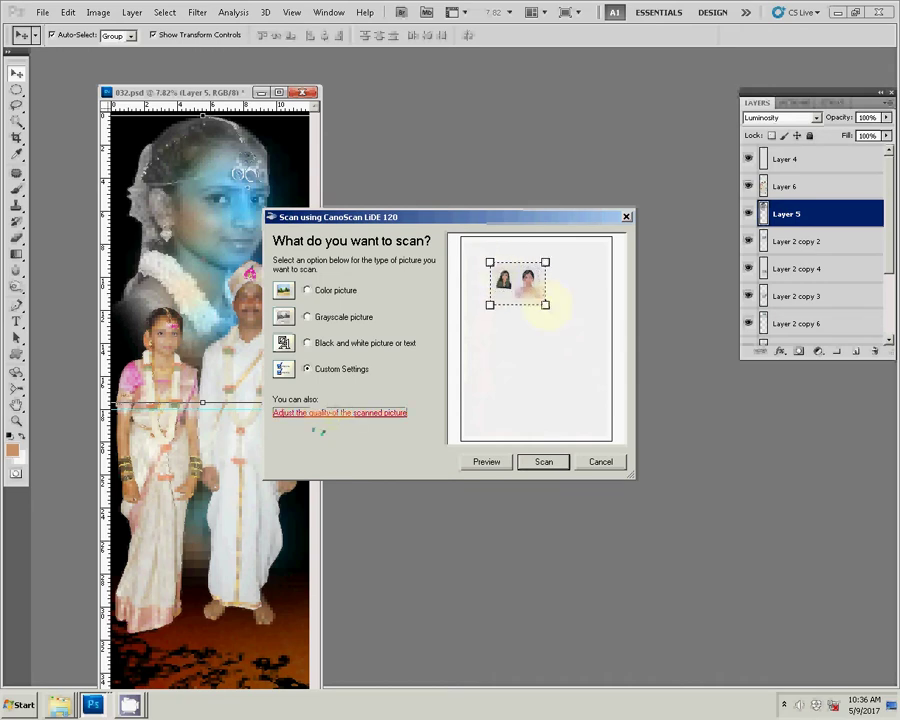
- Set the scan resolution to 450 DPI and scan both portraits into Photoshop
text(45)
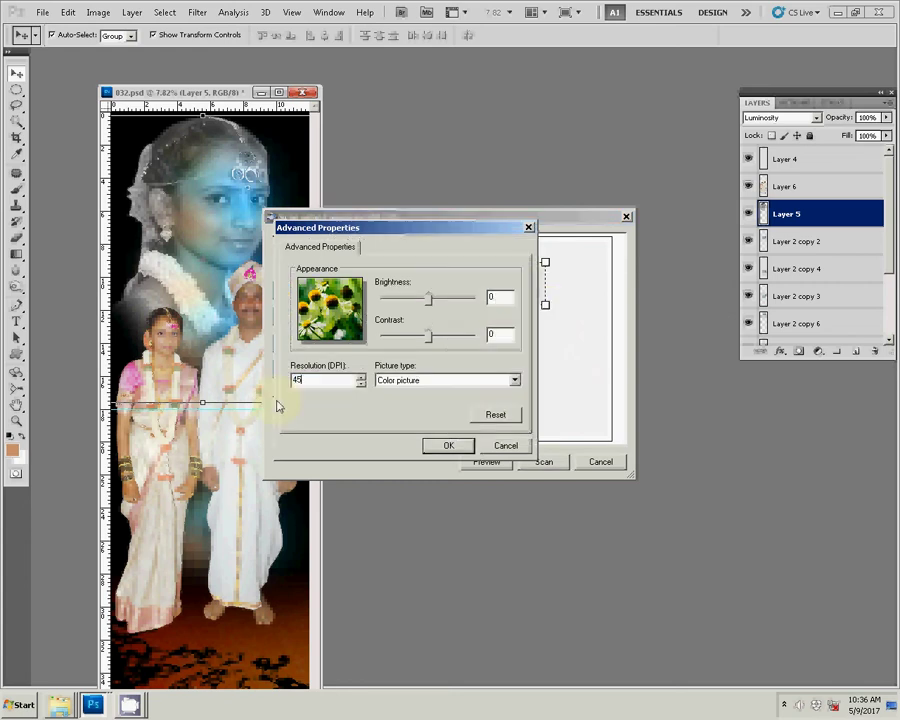
text(0)
click(449, 445)
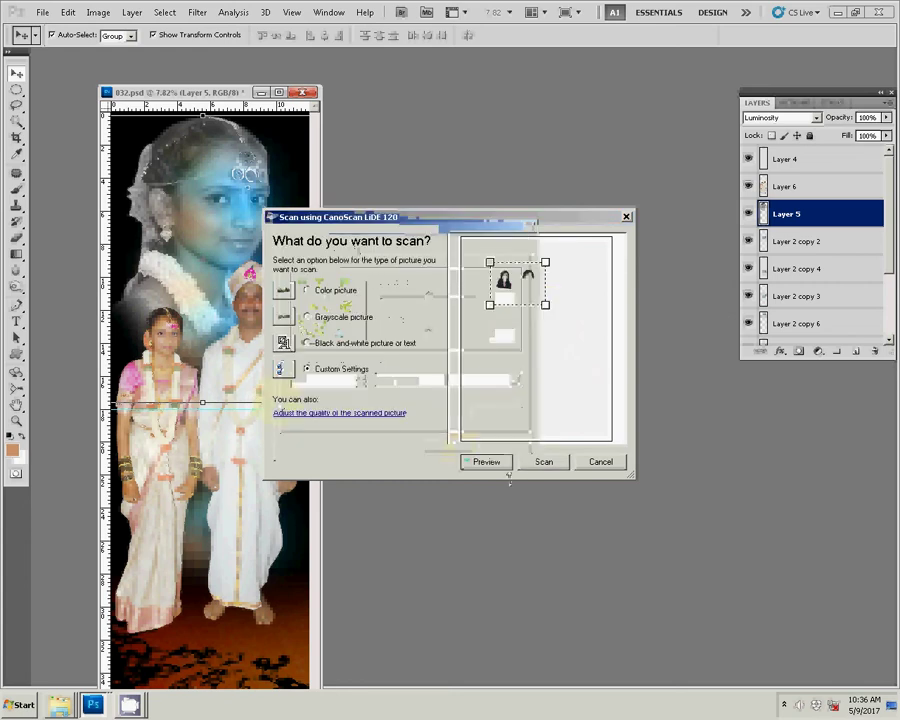
click(550, 464)
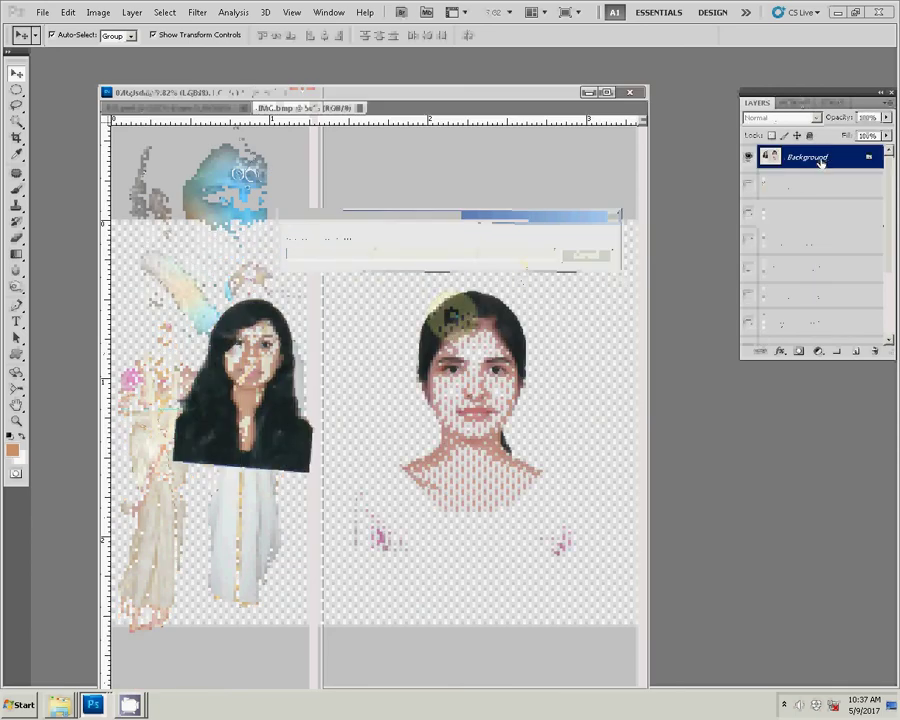
- Duplicate the Background layer as Background copy
click(97, 12)
mouse_move(131, 12)
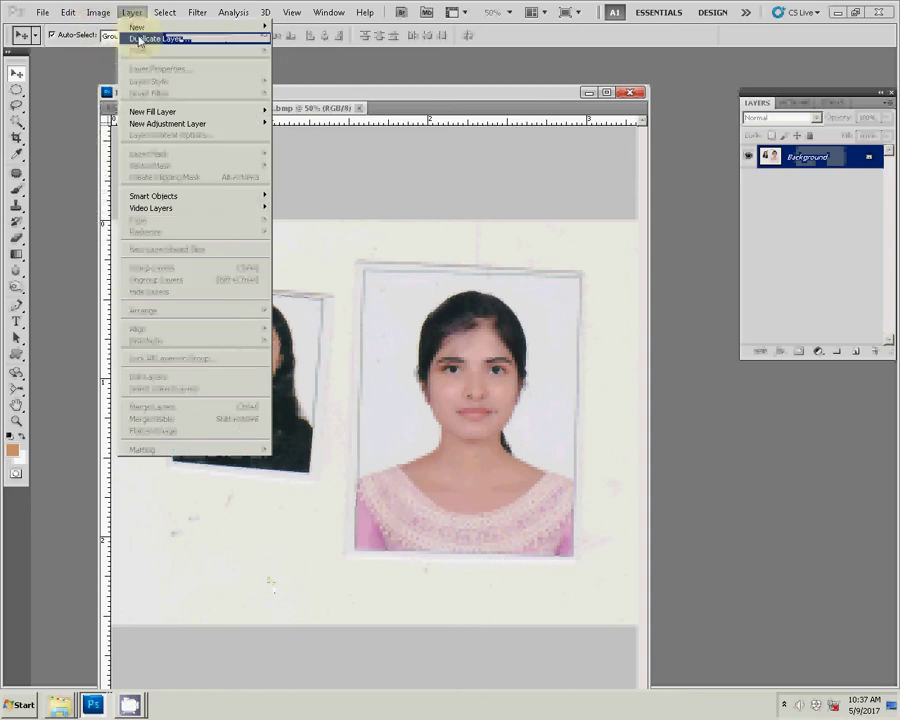
click(139, 39)
click(570, 217)
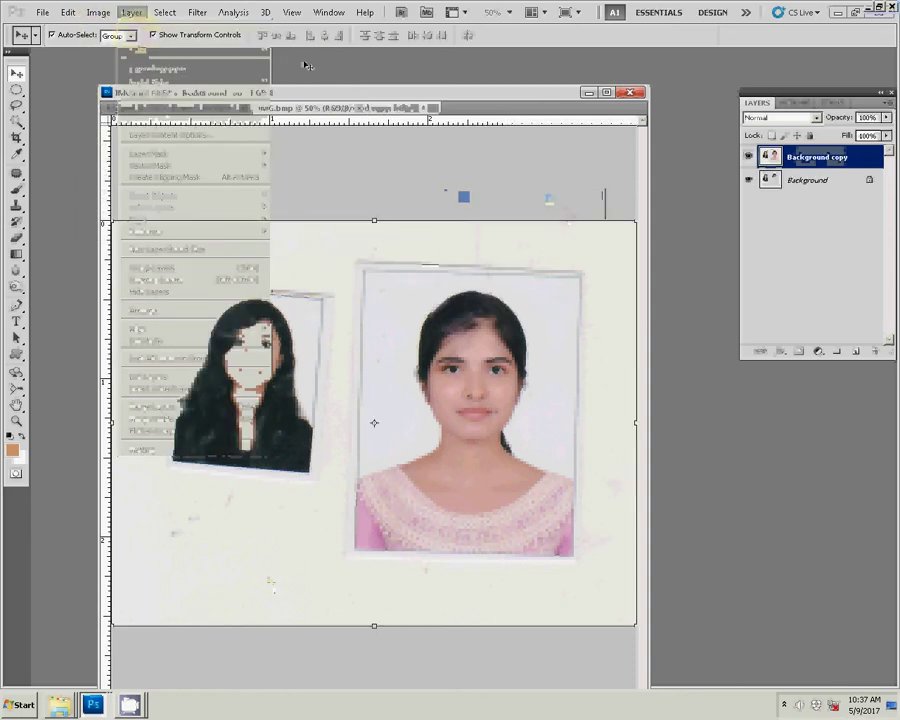
- Float the scan in its own window and duplicate the image as IMG copy
mouse_move(252, 164)
mouse_down()
mouse_move(270, 190)
mouse_move(358, 181)
mouse_up()
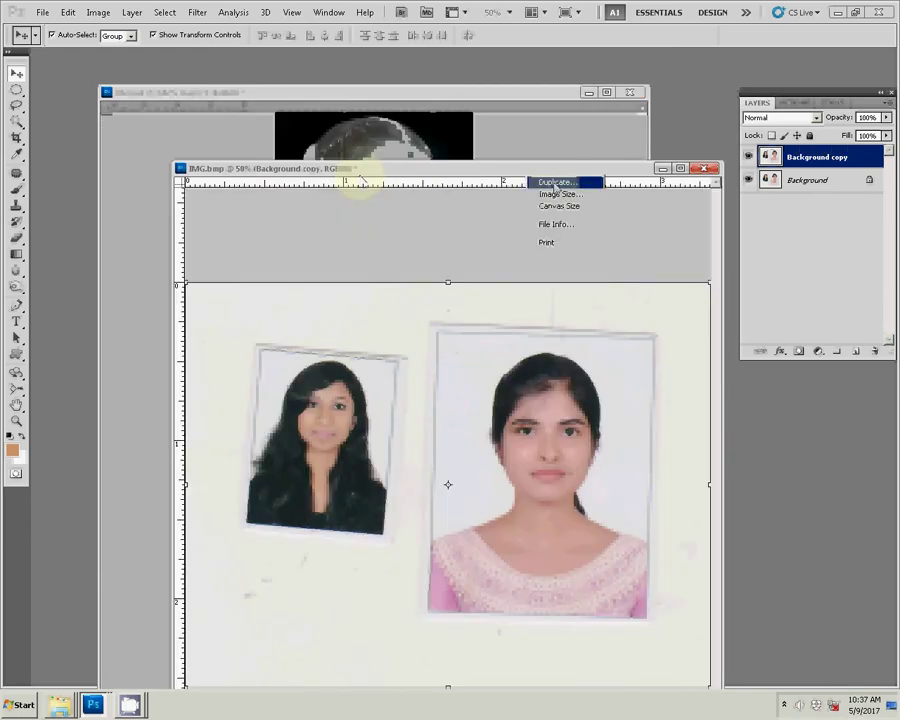
click(540, 182)
click(568, 236)
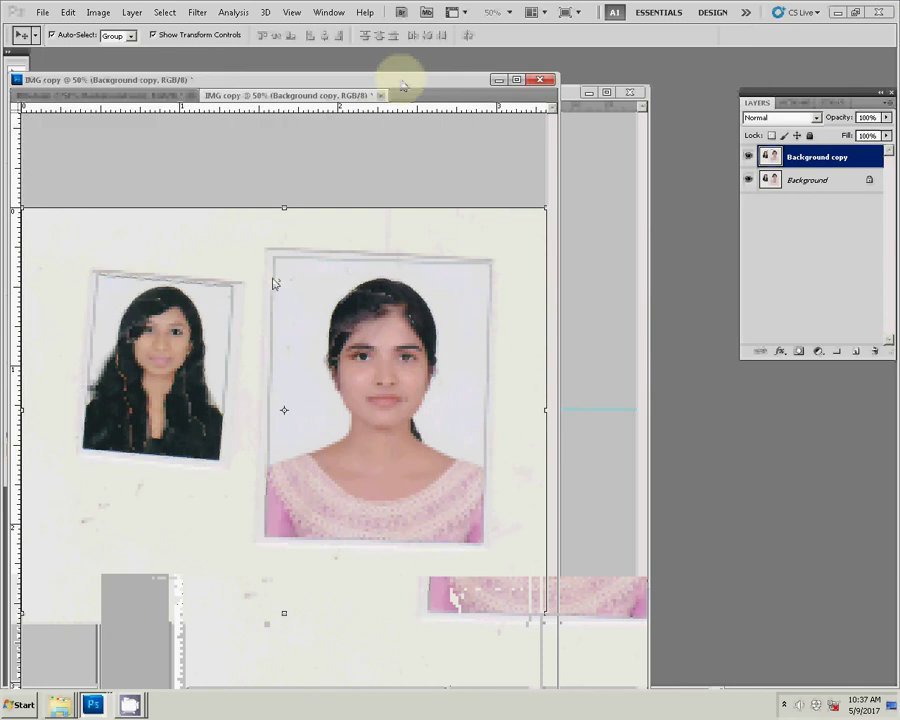
- Move the IMG copy window right and set cropping to 3.4 × 4.5 cm at 118.11 pixels/cm
click(230, 287)
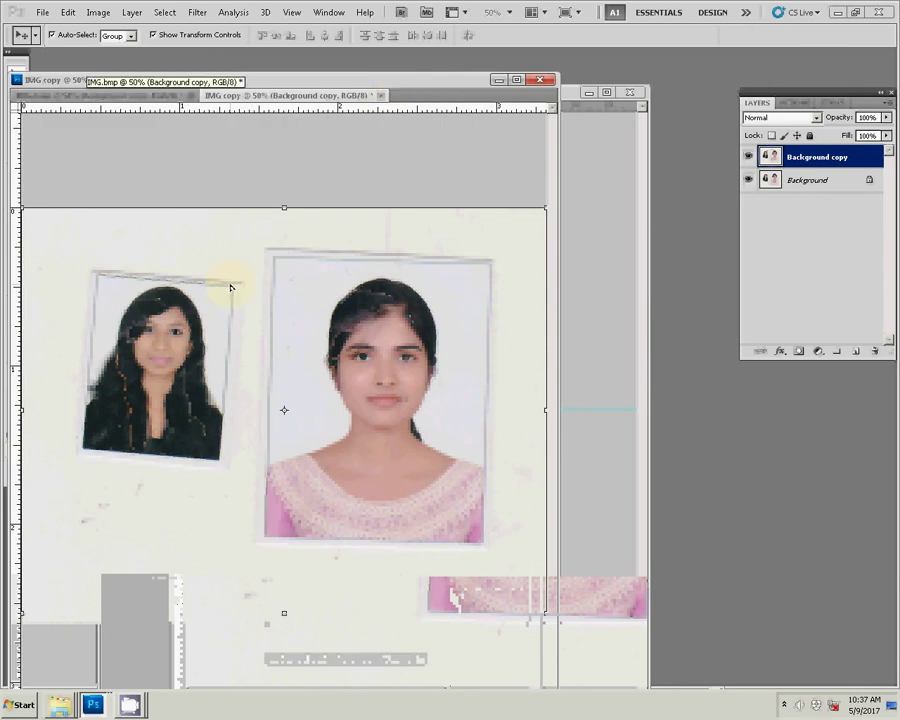
click(365, 85)
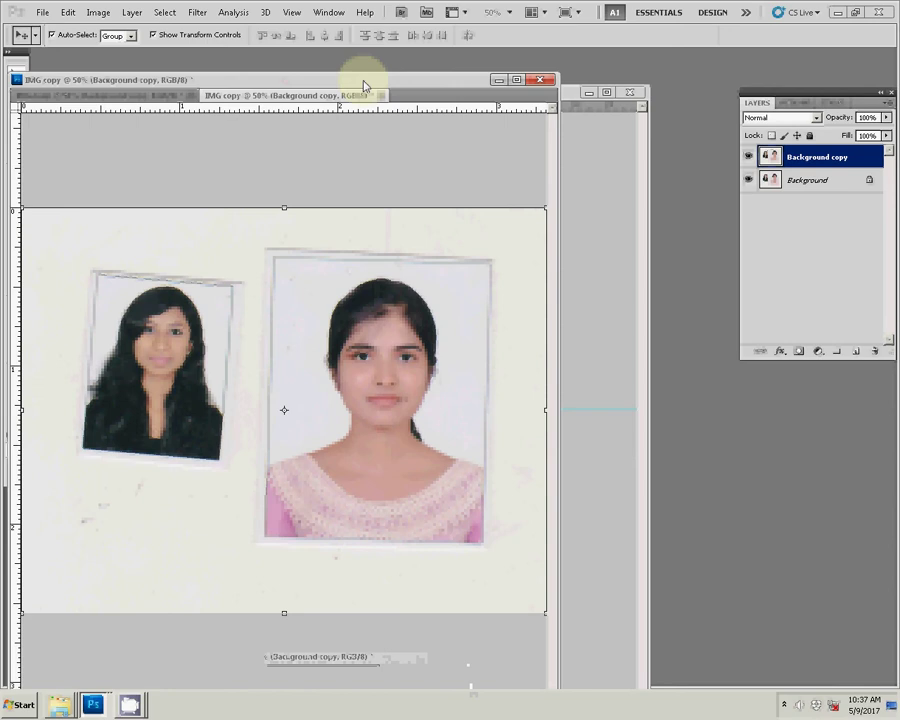
drag(365, 85, 443, 85)
click(187, 220)
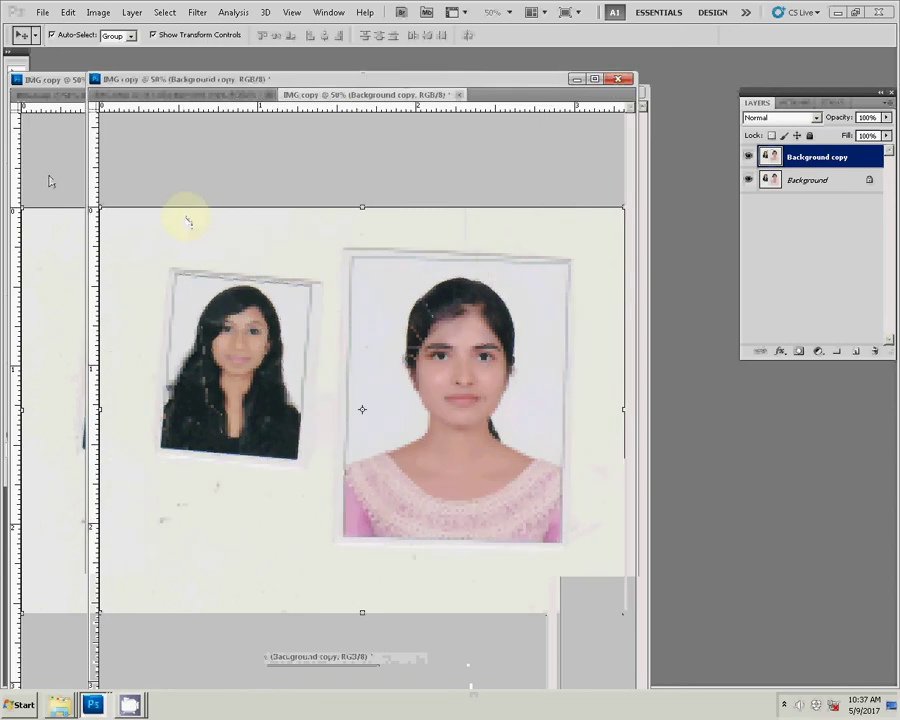
click(575, 92)
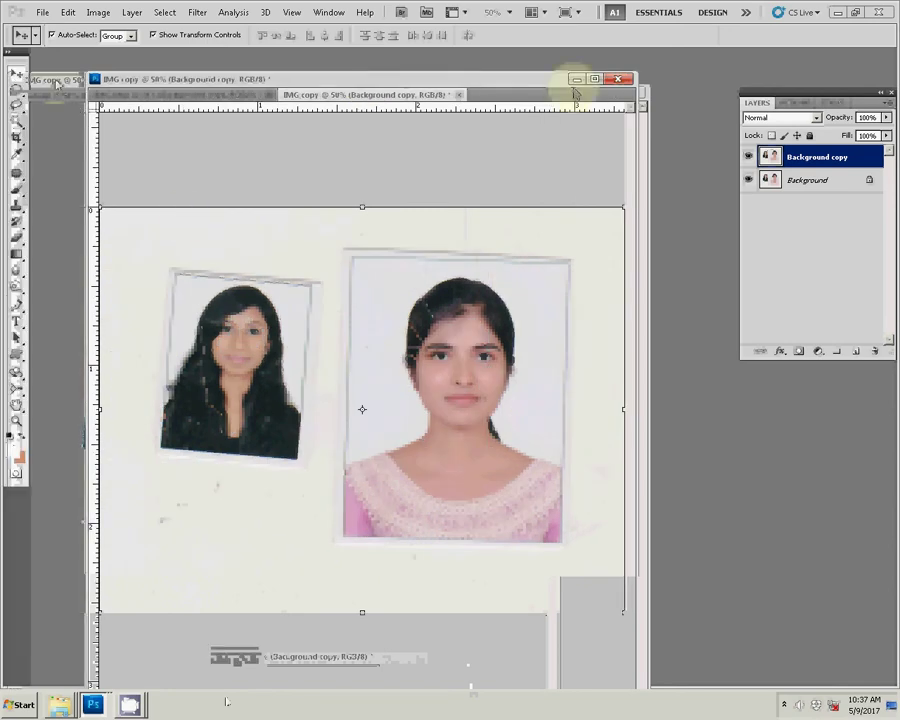
click(17, 139)
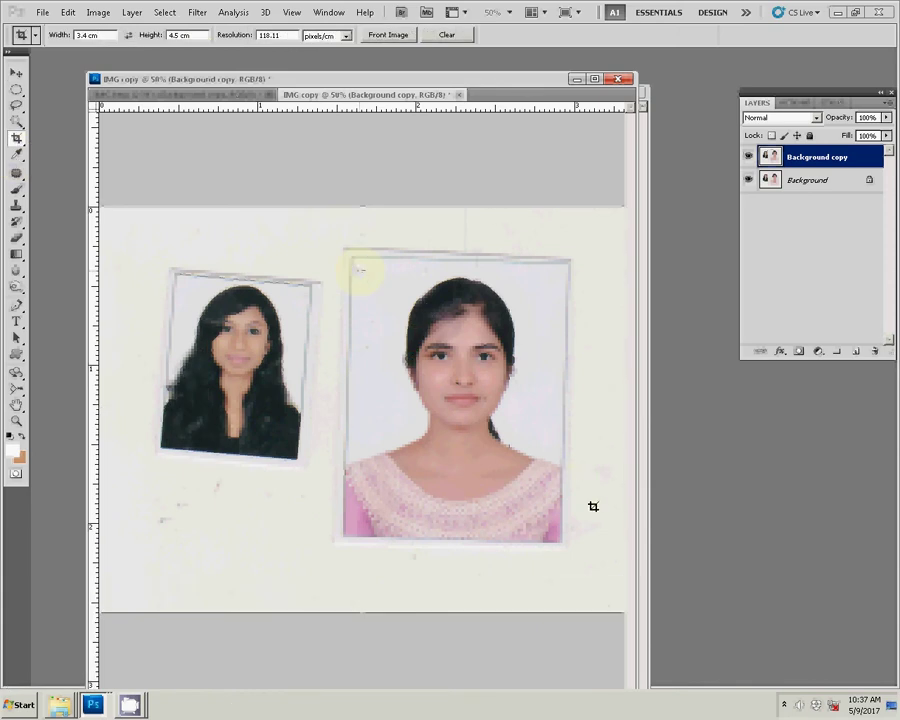
- Crop IMG copy to the larger right-hand portrait at passport size, 3.4 × 4.5 cm
drag(360, 268, 562, 541)
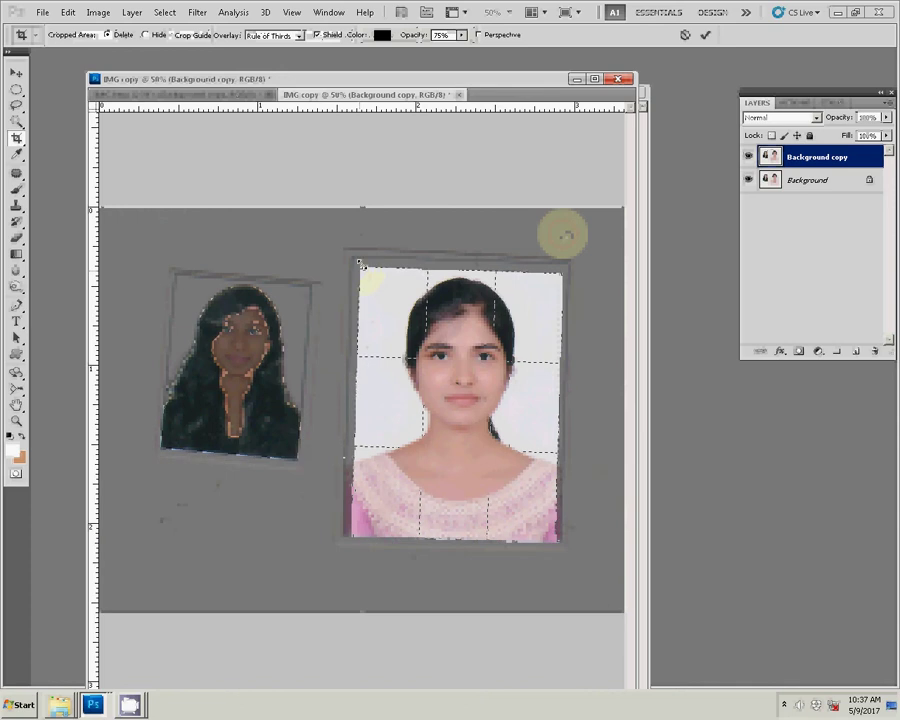
drag(360, 268, 354, 262)
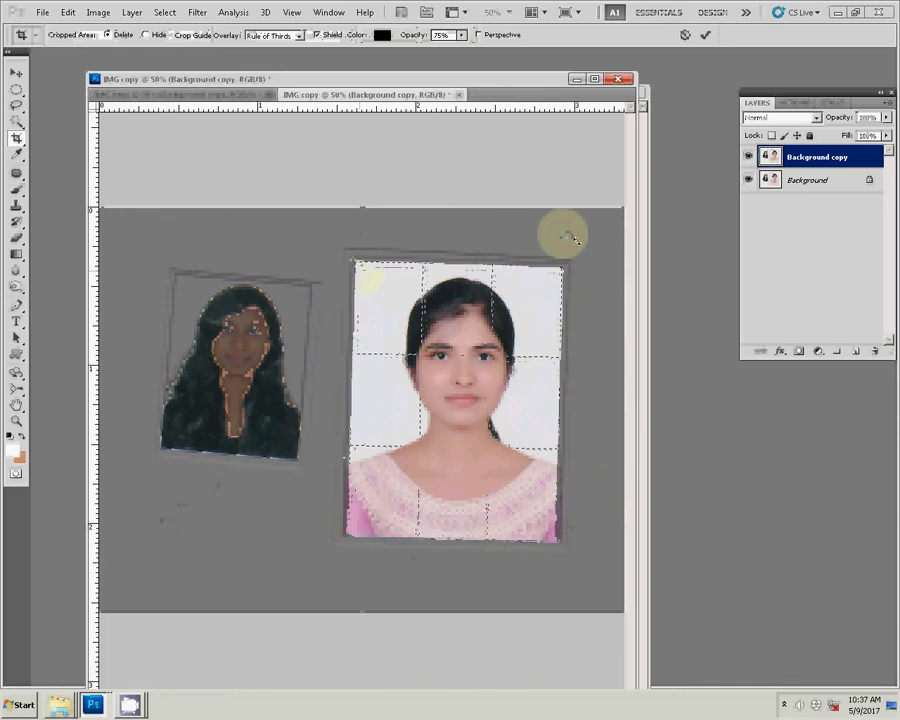
click(706, 35)
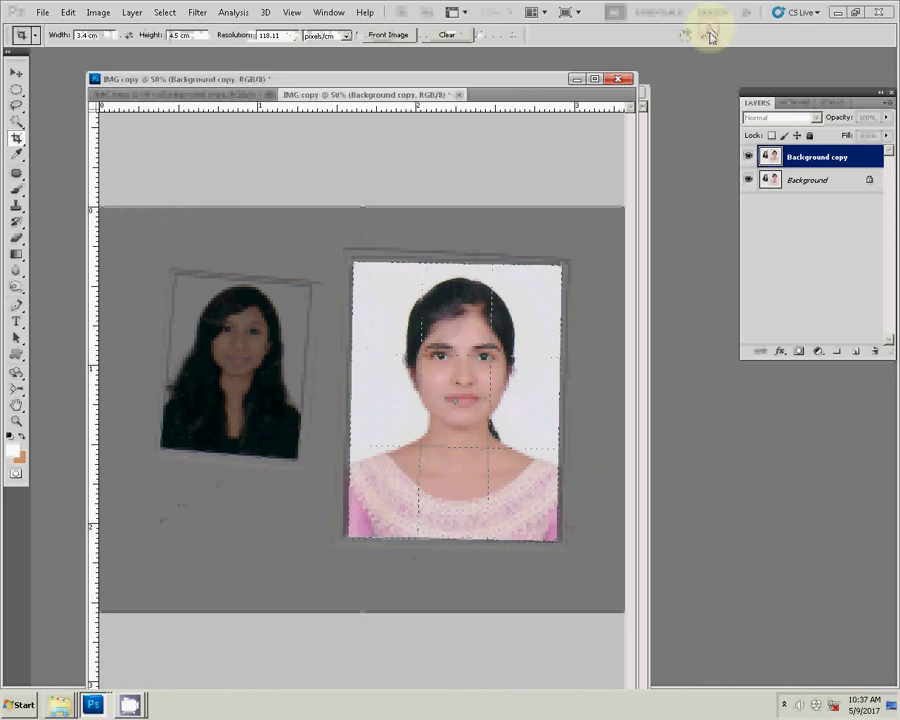
key(z)
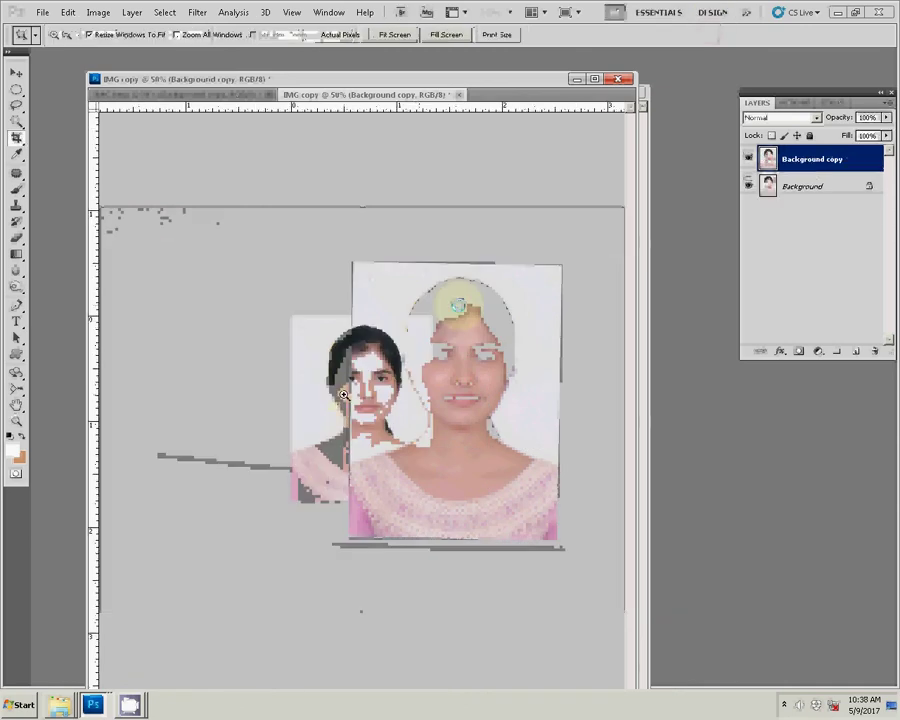
click(352, 340)
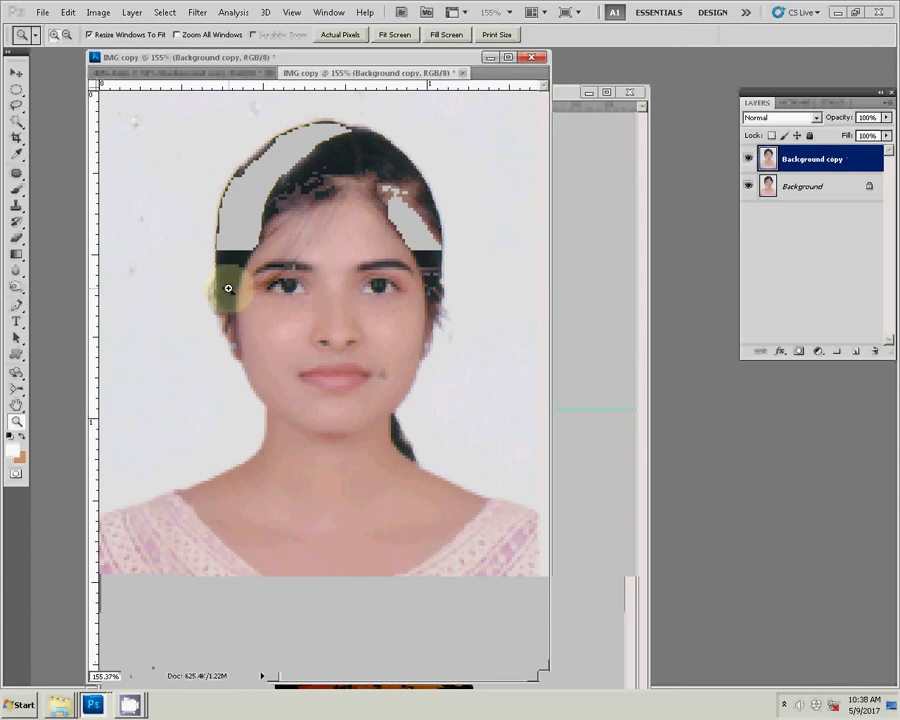
- Clone clean background over the specks above and left of the portrait's head
key(s)
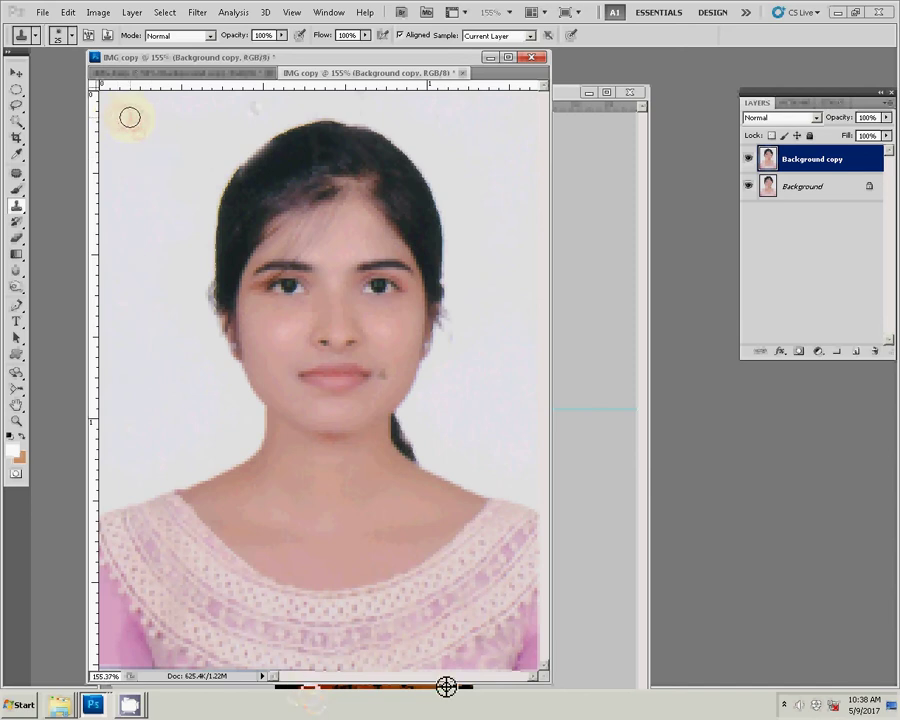
drag(255, 108, 227, 102)
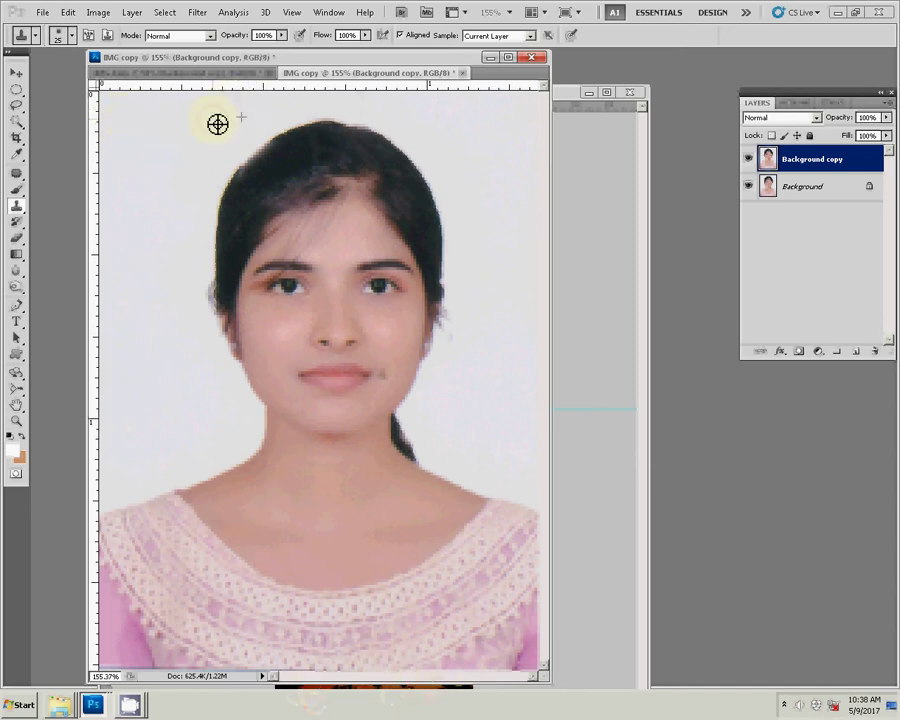
alt+click(218, 123)
click(228, 97)
drag(165, 218, 188, 228)
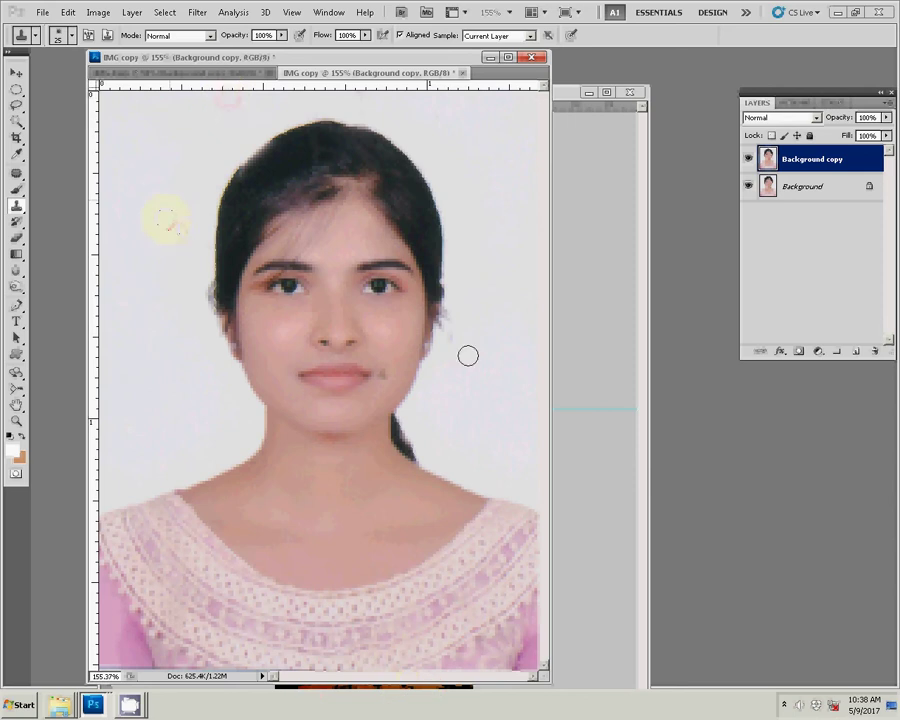
key(z)
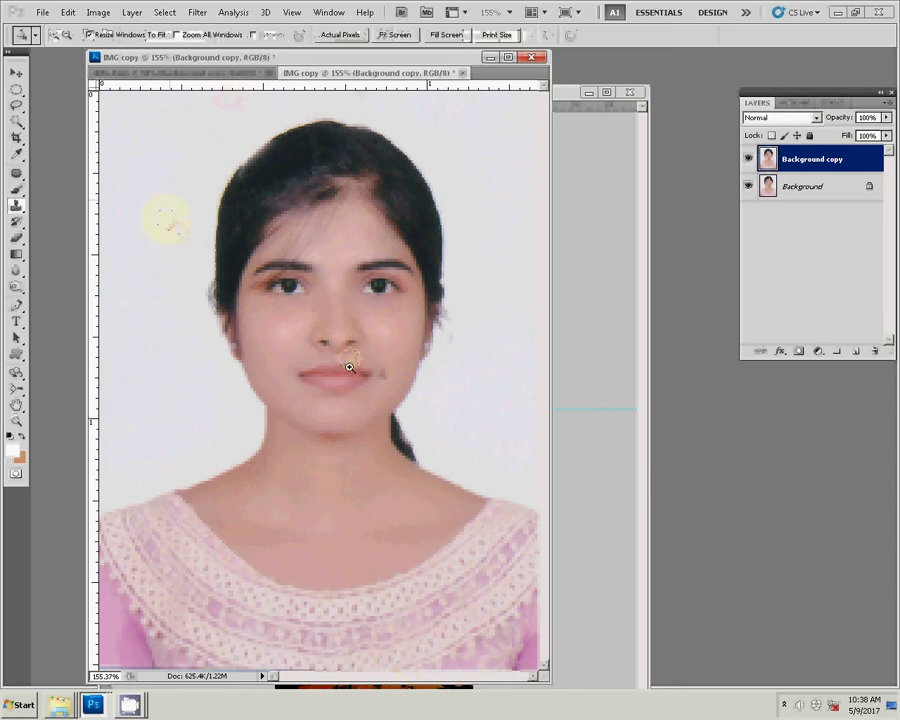
click(410, 405)
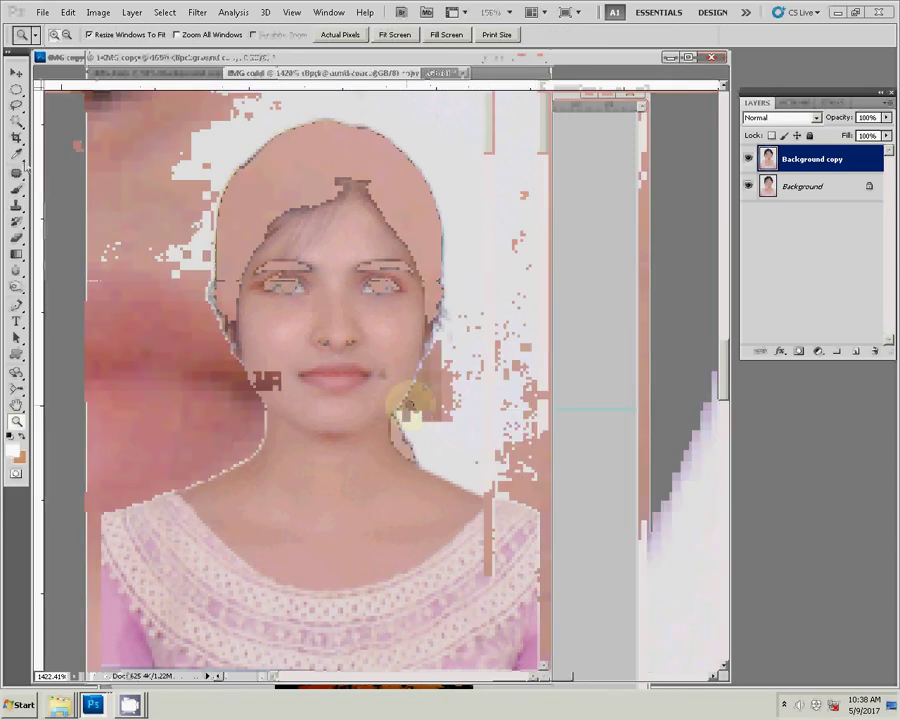
- Patch the dark mole beside the girl's mouth with clean surrounding skin
key(j)
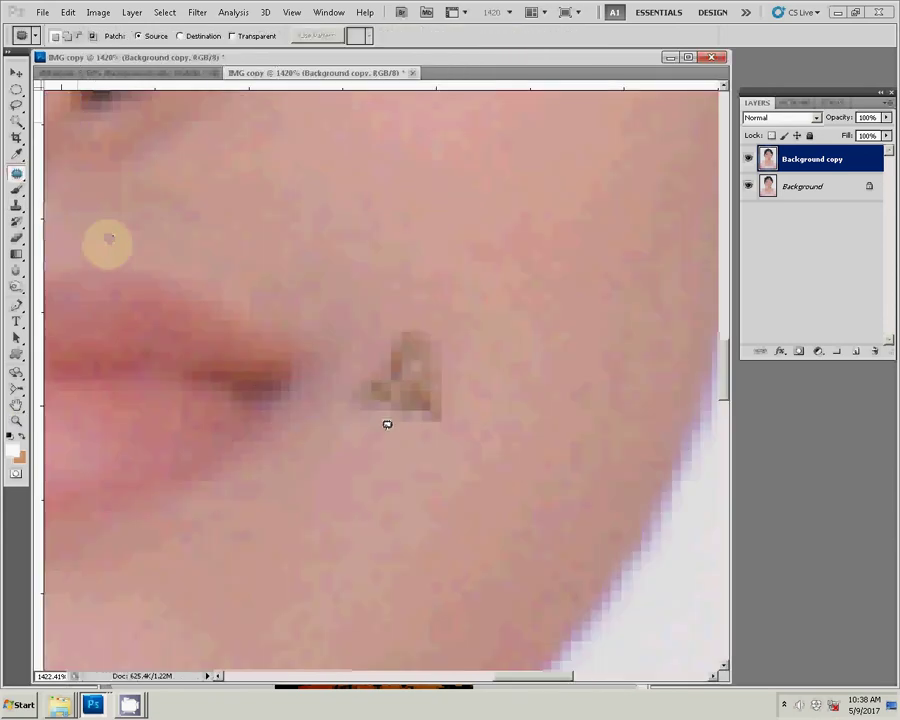
drag(412, 311, 440, 318)
click(465, 317)
mouse_move(384, 304)
mouse_down()
mouse_move(382, 326)
mouse_move(491, 291)
mouse_up()
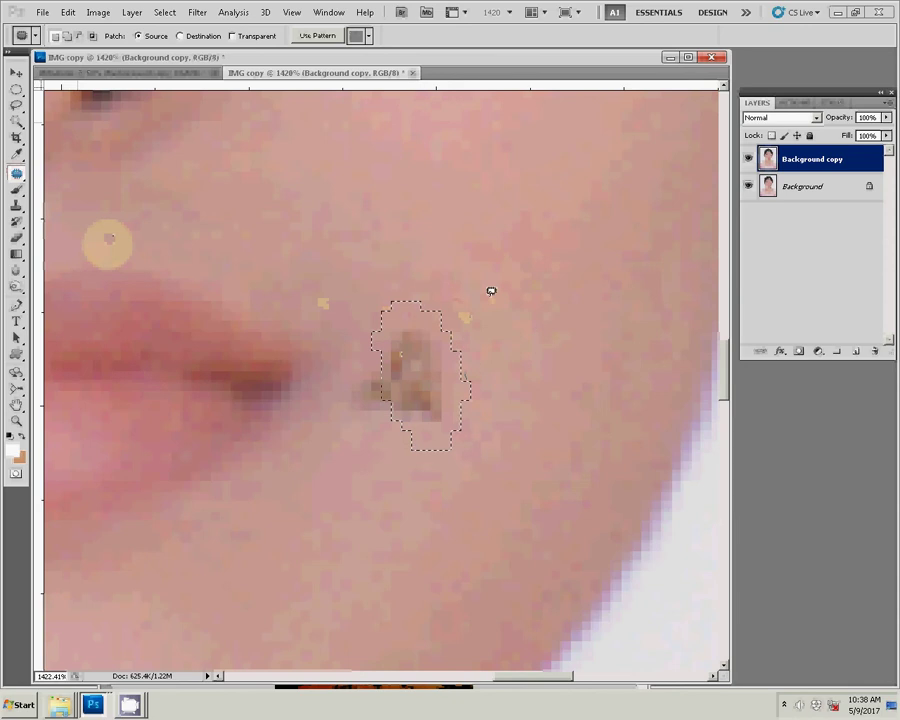
drag(367, 355, 315, 421)
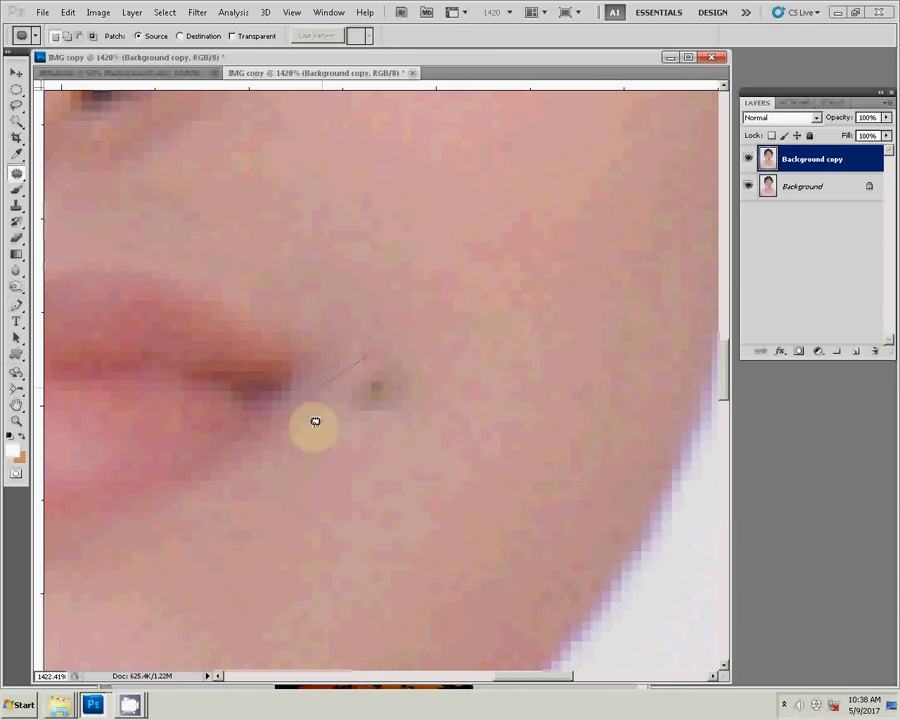
double_click(428, 416)
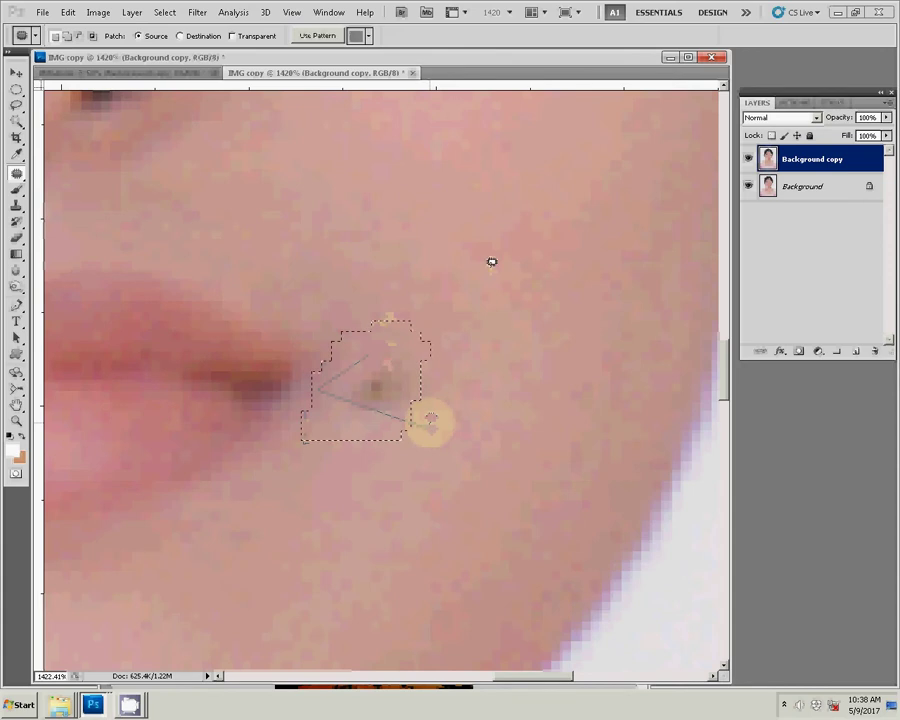
key(z)
right_click(402, 293)
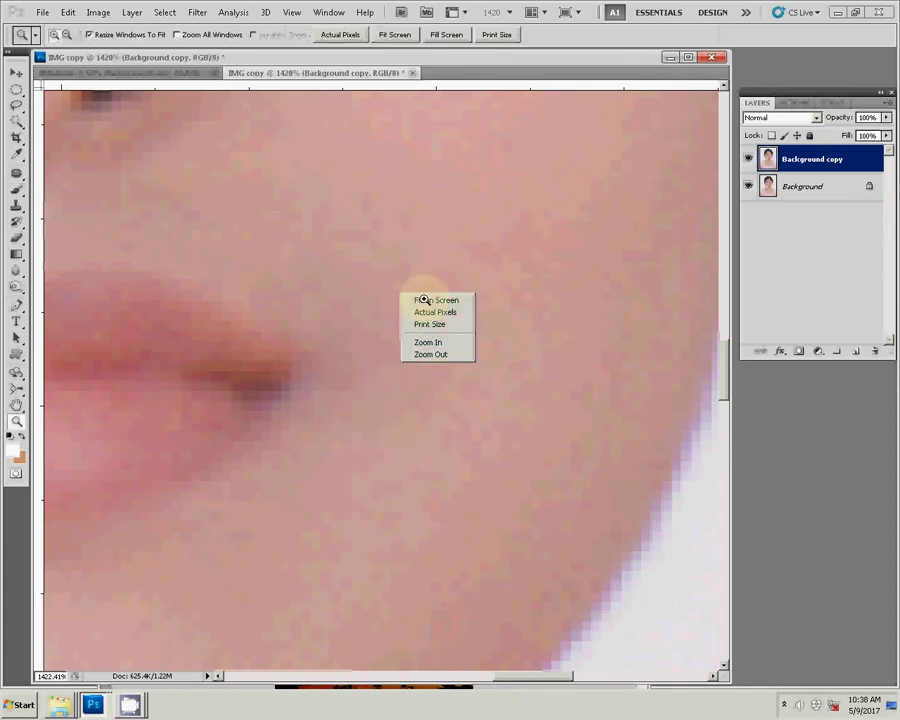
- Set the portrait's Levels midtone value to 0.79
click(424, 300)
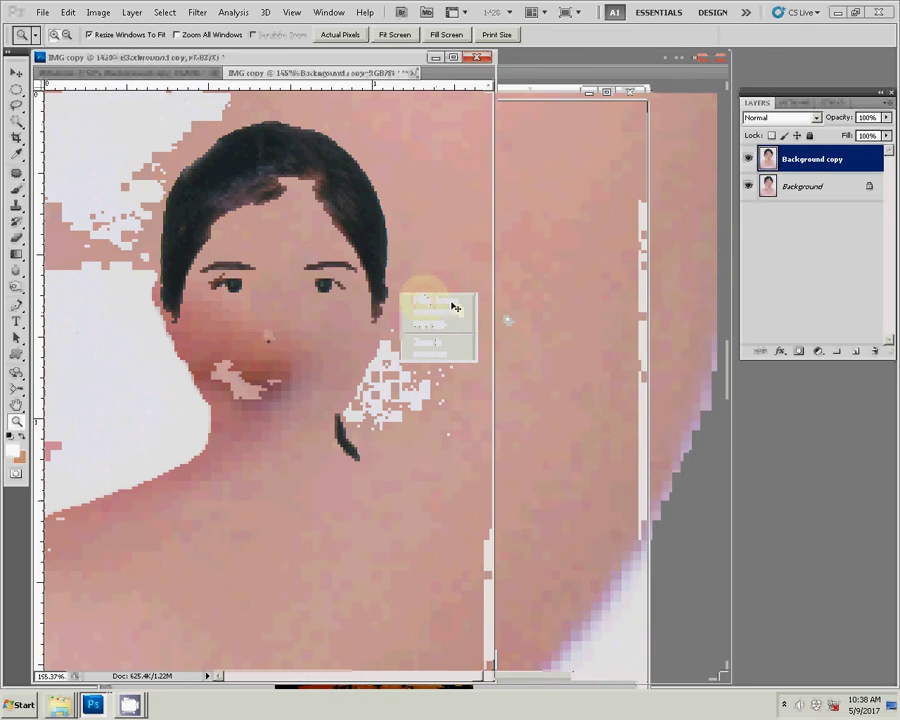
key(ctrl+l)
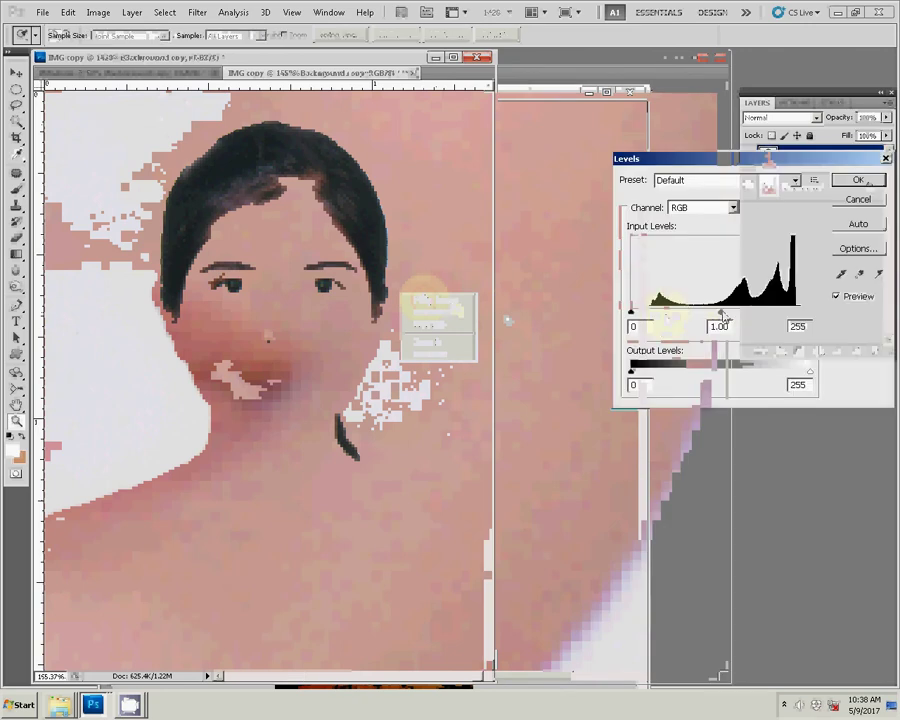
drag(714, 314, 735, 313)
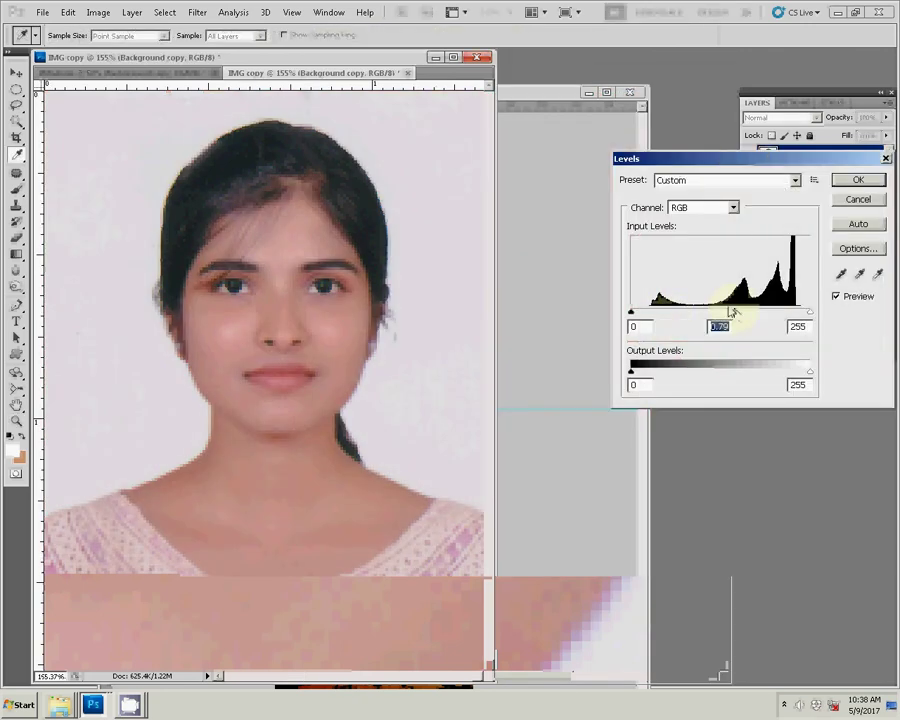
click(844, 184)
- Warm the portrait with a -18 Yellow–Blue Color Balance shift
key(ctrl+b)
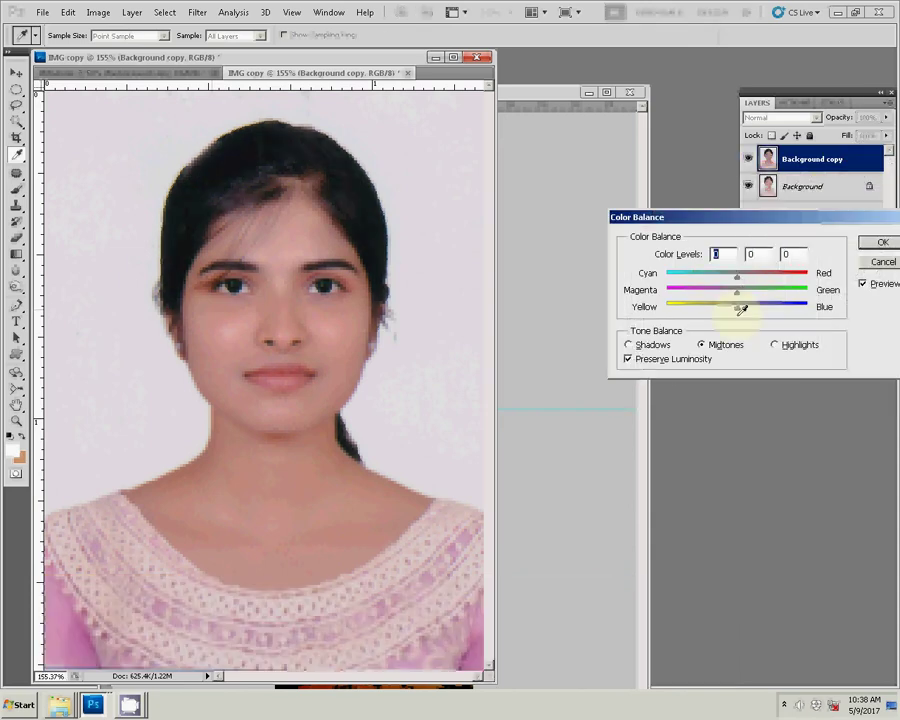
drag(737, 309, 727, 314)
click(879, 242)
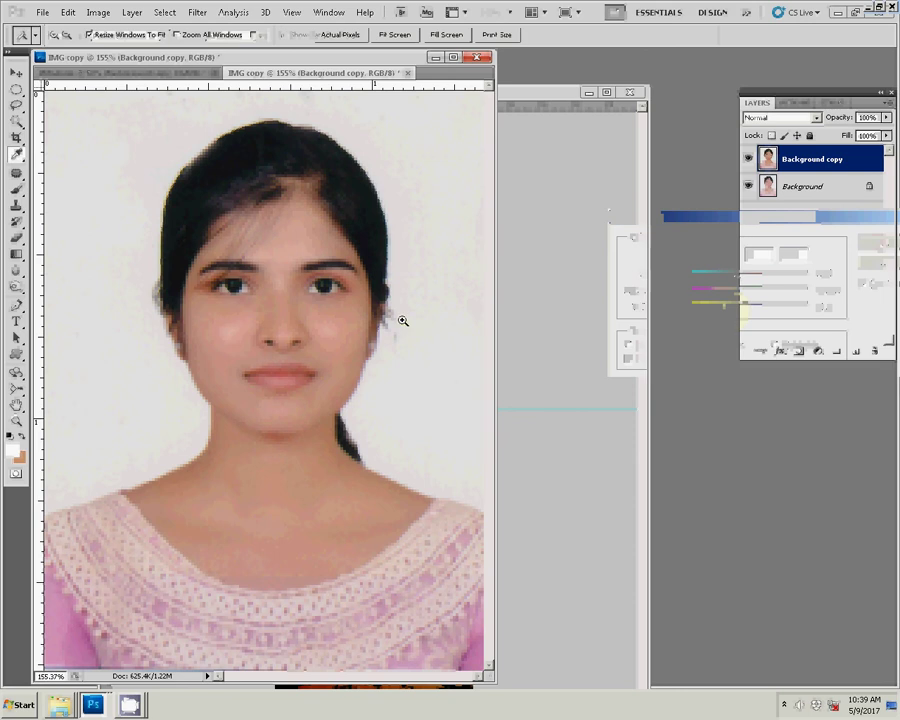
key(s)
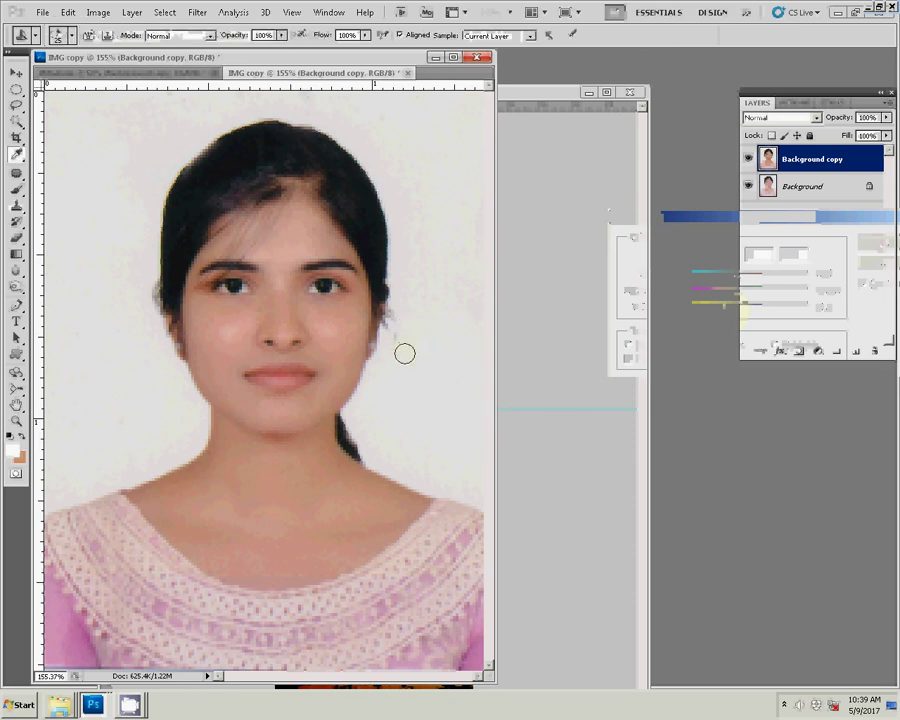
key(bracketleft)
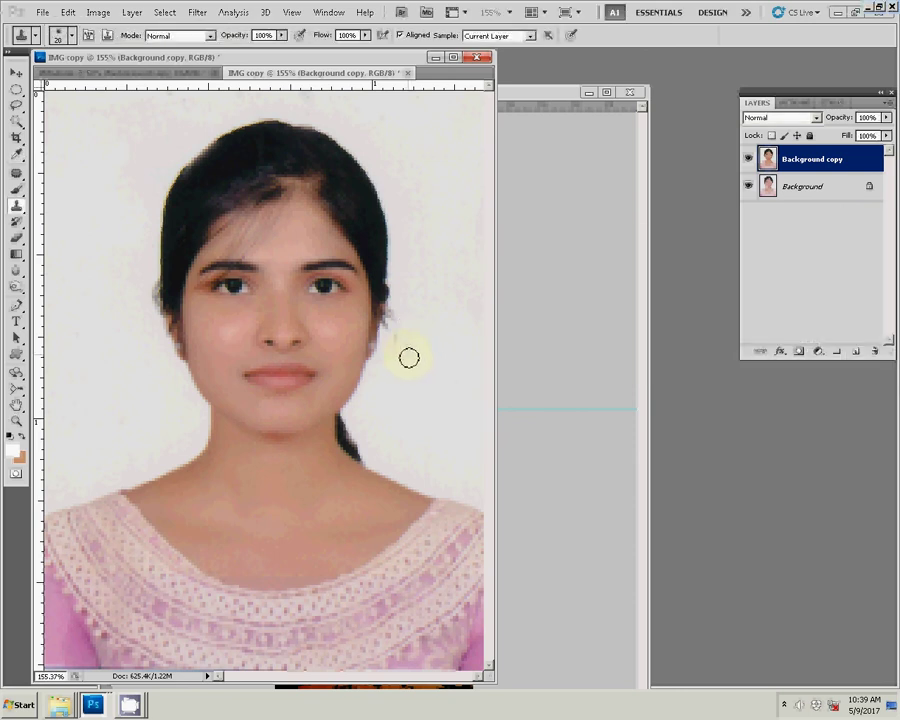
- Set a skin clone source and run the PP 8 action to build the eight-photo sheet
key(super)
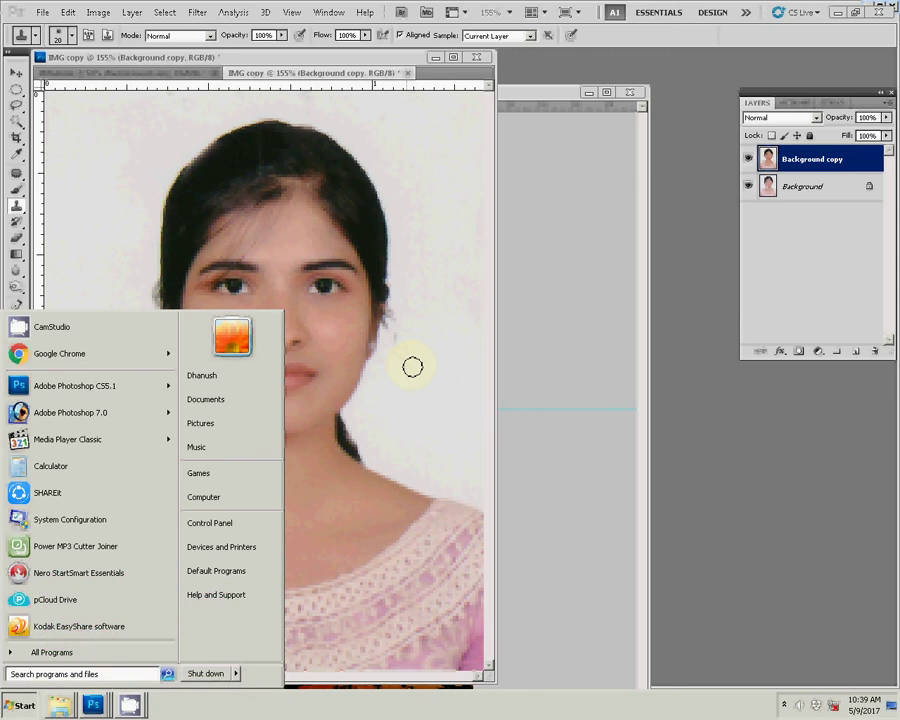
key(super)
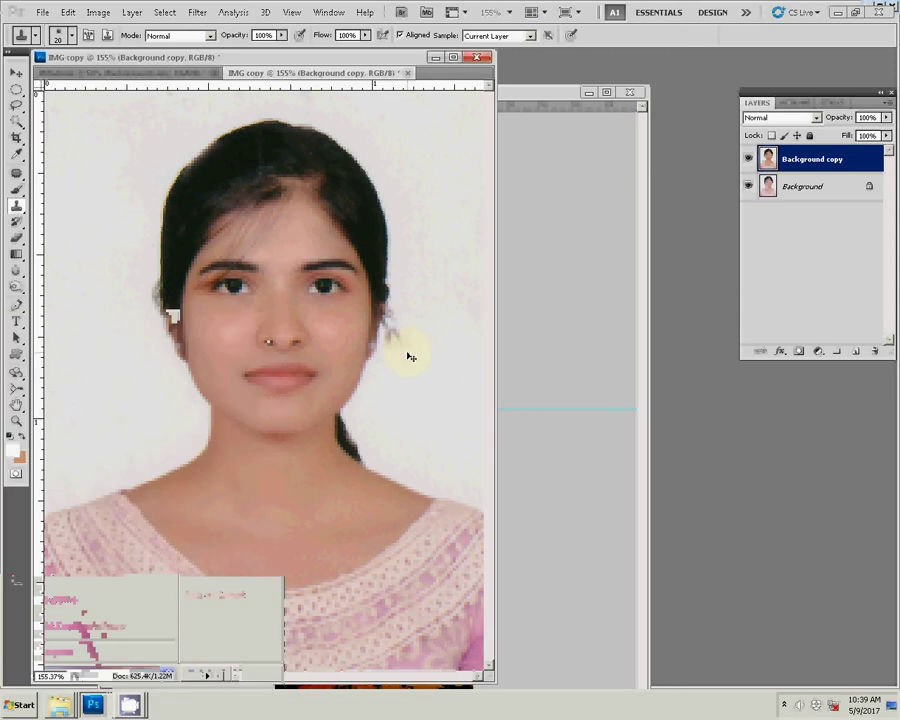
alt+click(408, 356)
click(708, 230)
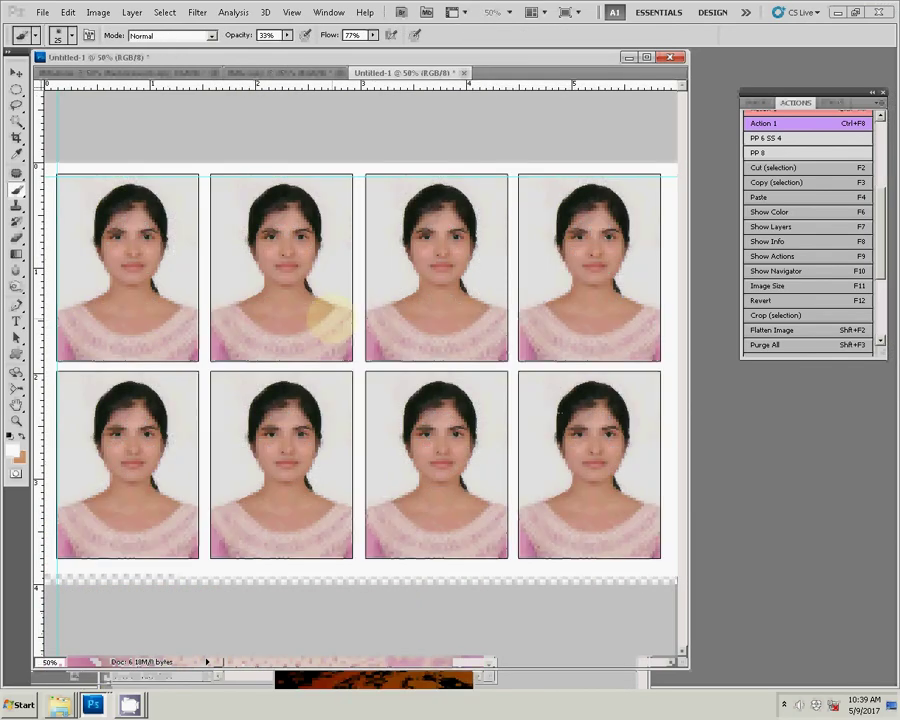
- Shift the sheet toward yellow with a -10 Yellow–Blue Color Balance
drag(738, 307, 733, 314)
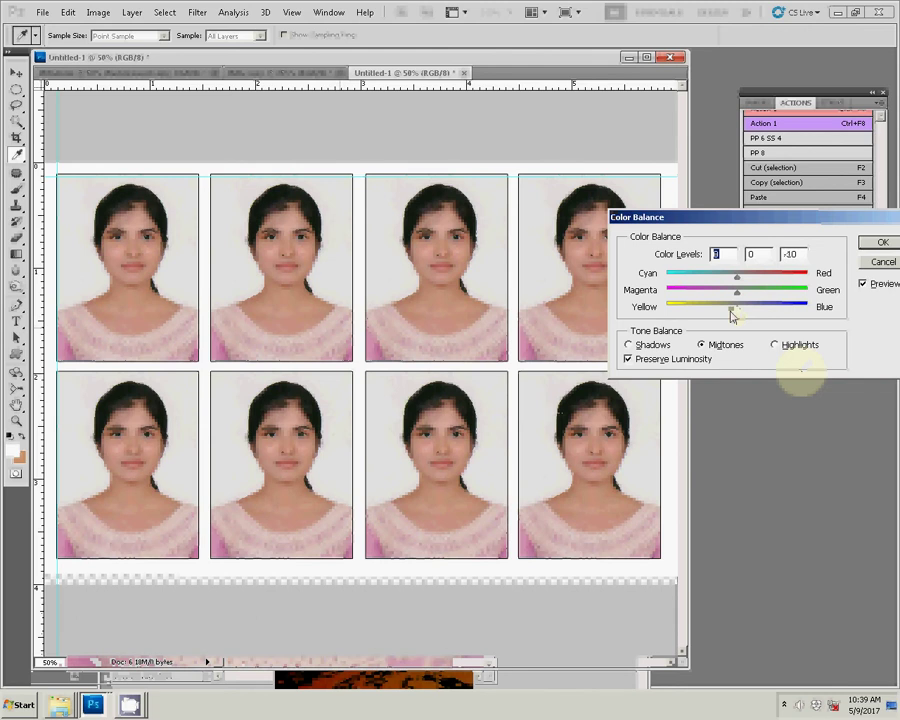
click(883, 242)
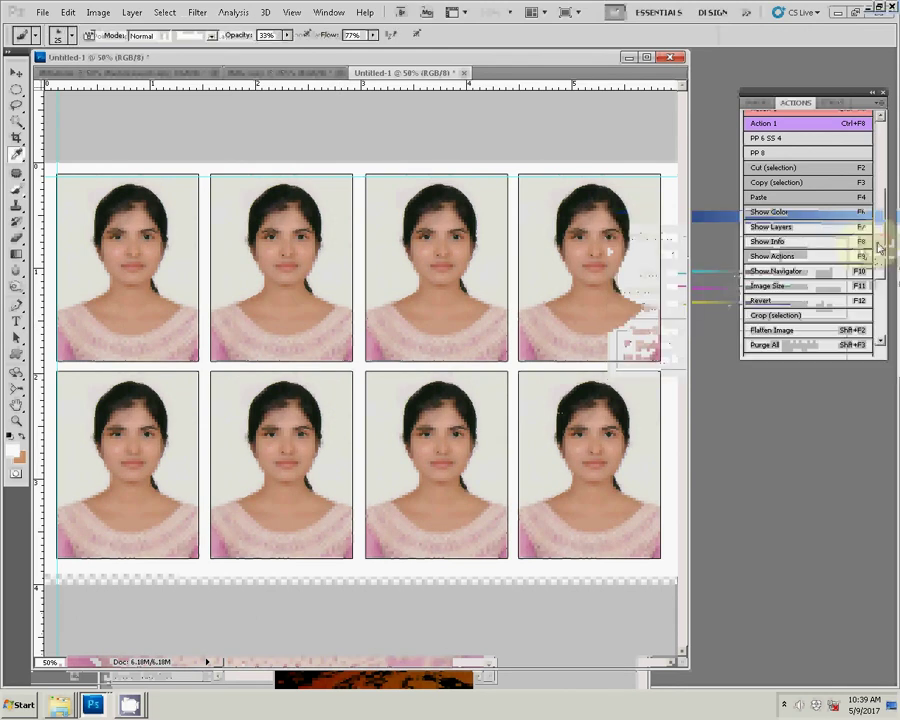
click(757, 104)
- Add a Selective Color layer with Blacks at +11, then flatten the image
click(818, 351)
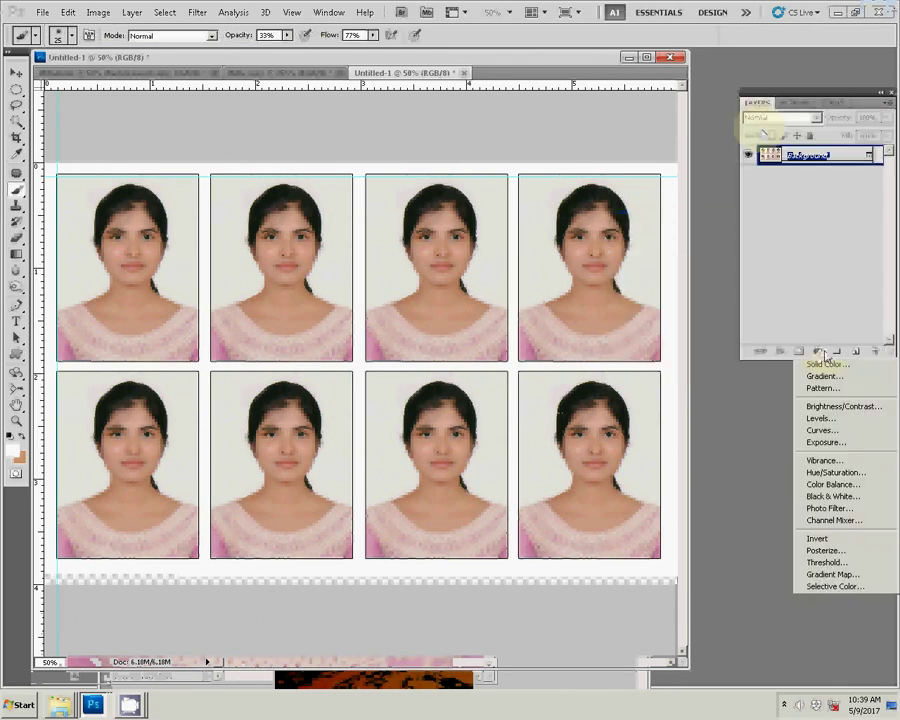
click(855, 590)
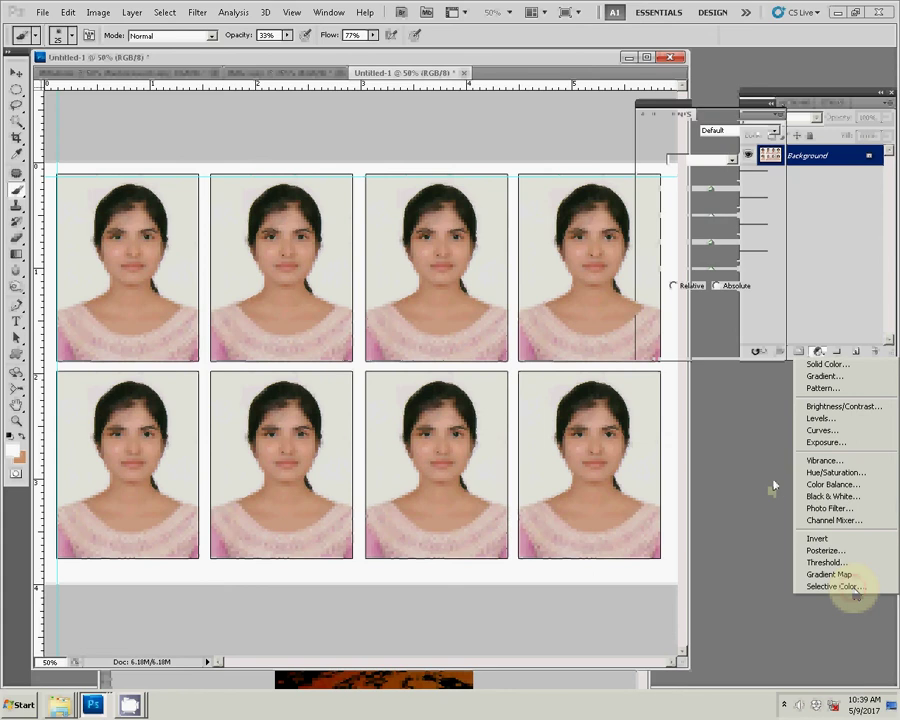
click(698, 160)
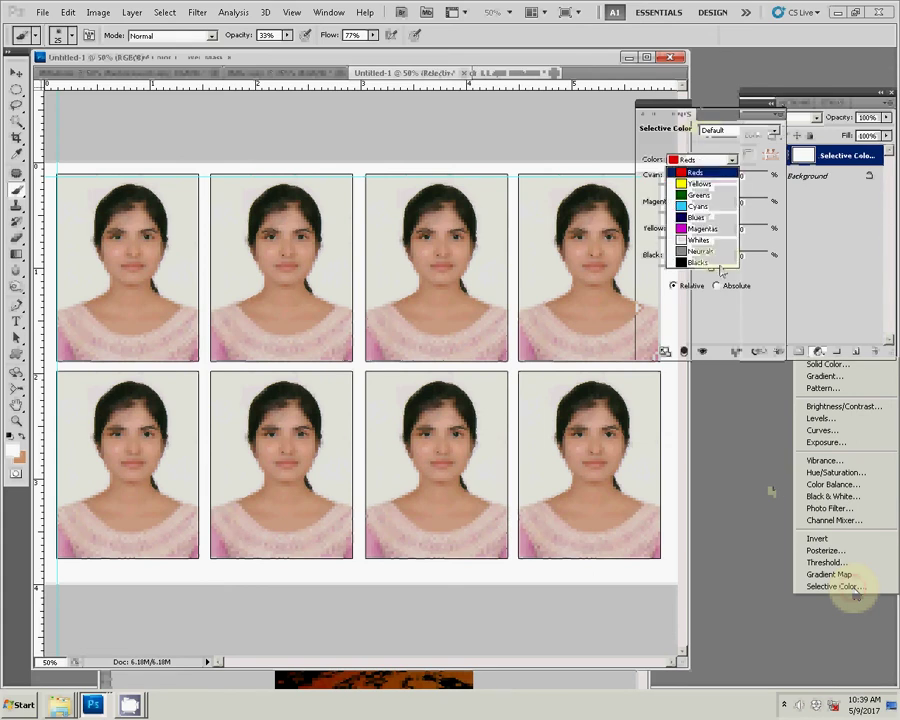
click(706, 258)
drag(710, 268, 718, 268)
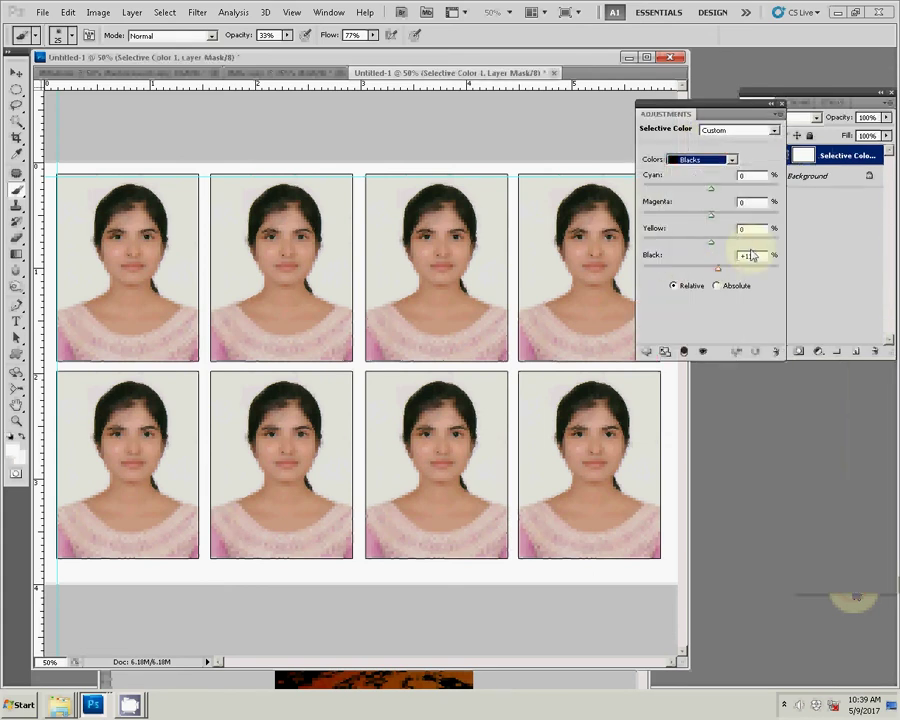
click(771, 105)
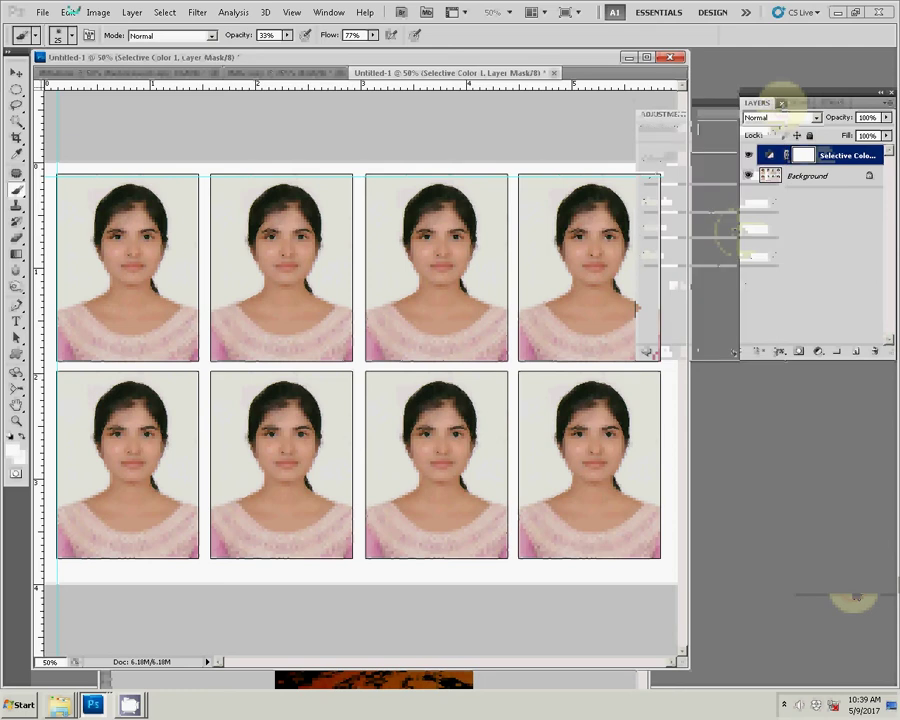
key(ctrl+shift+e)
- Rotate the whole sheet 90° clockwise
click(97, 12)
mouse_move(120, 130)
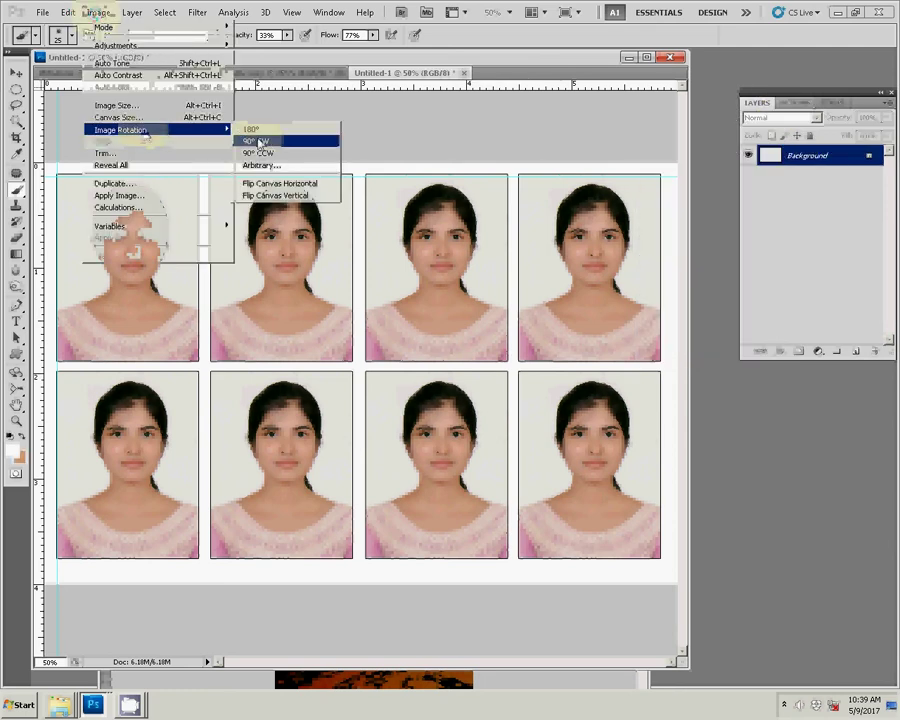
click(262, 141)
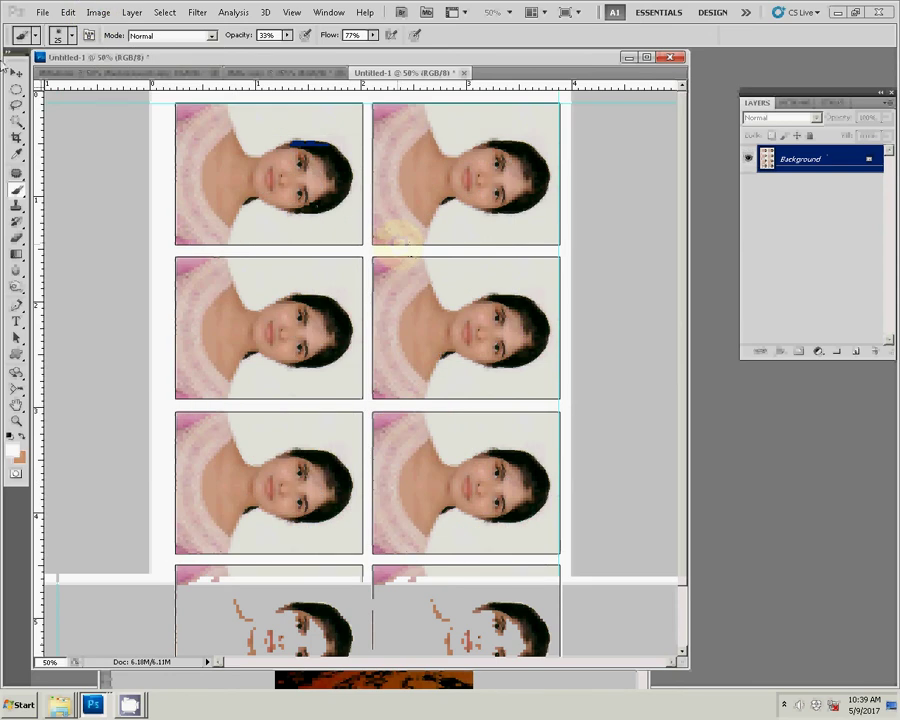
click(42, 12)
click(60, 206)
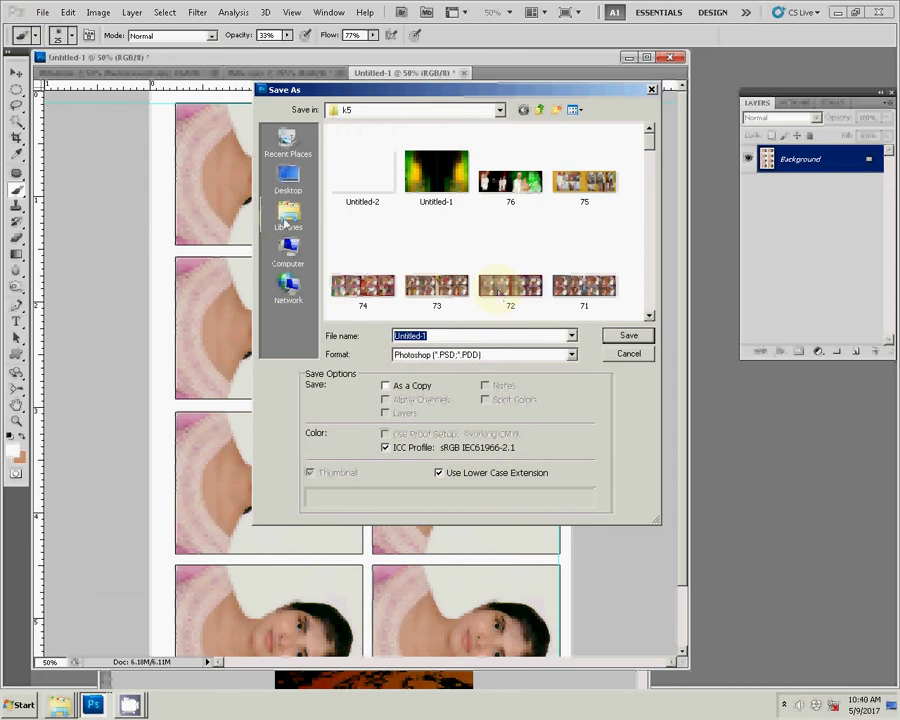
- Save the sheet to Pictures as JPEG 011.jpg at maximum quality
click(287, 215)
double_click(372, 176)
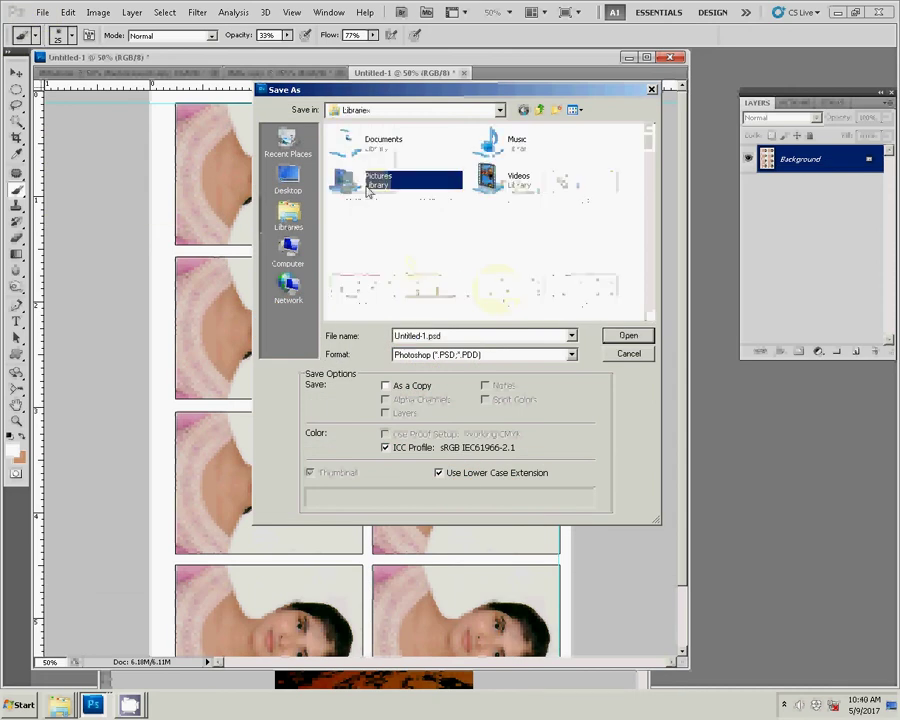
click(475, 354)
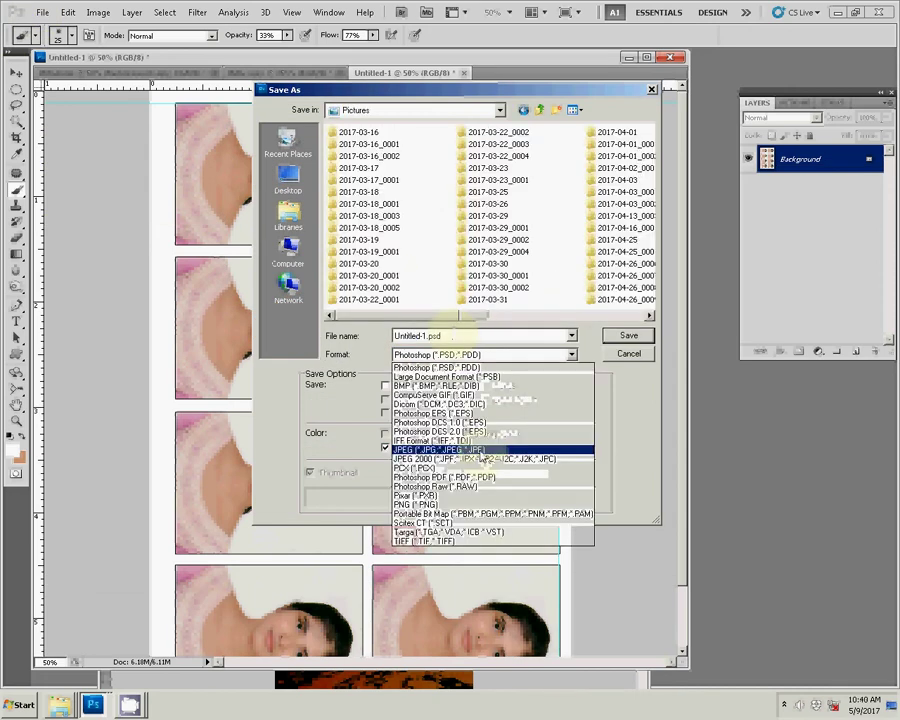
click(481, 450)
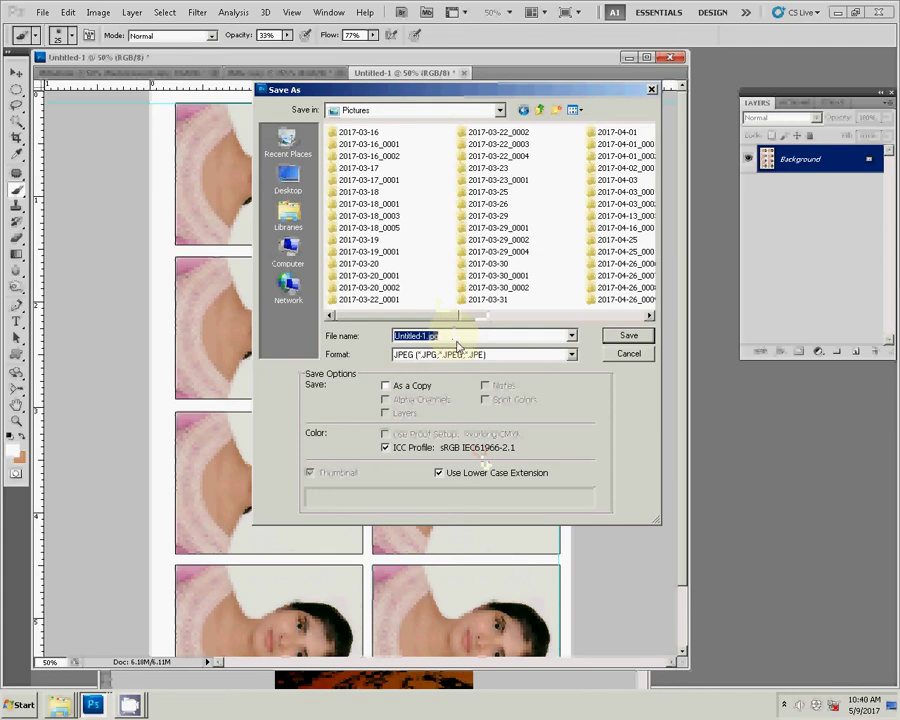
text(011)
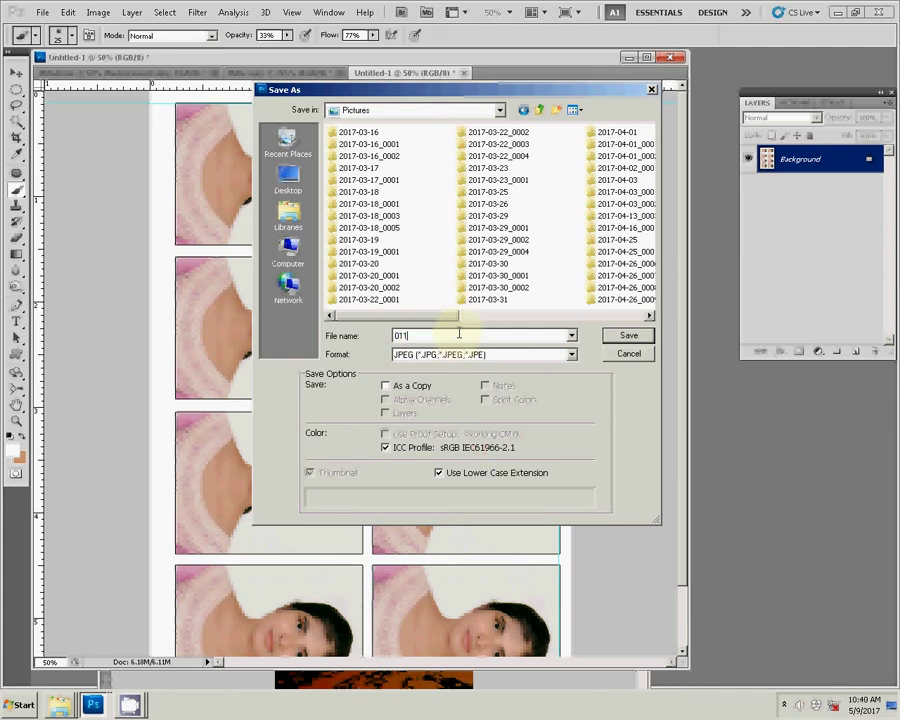
click(631, 338)
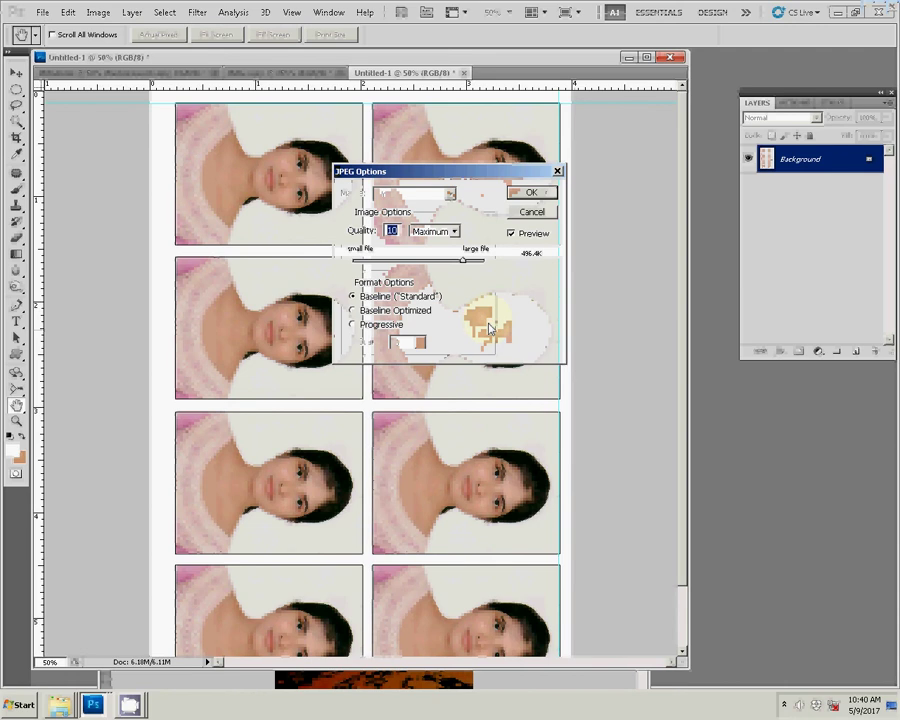
key(Return)
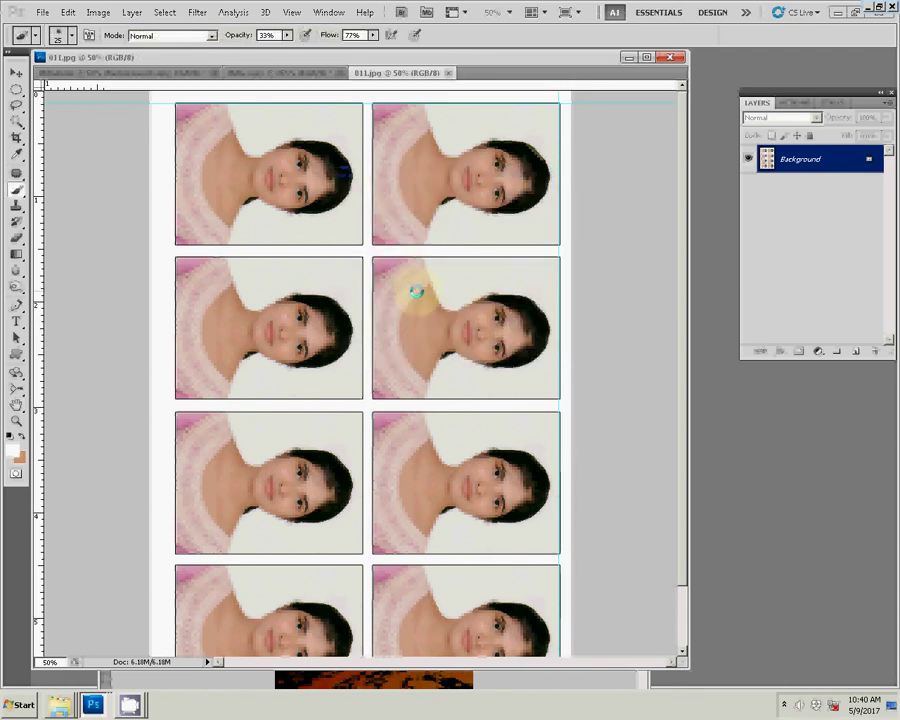
- Open the Pictures library from the Start menu and select 011.jpg
click(59, 706)
click(18, 706)
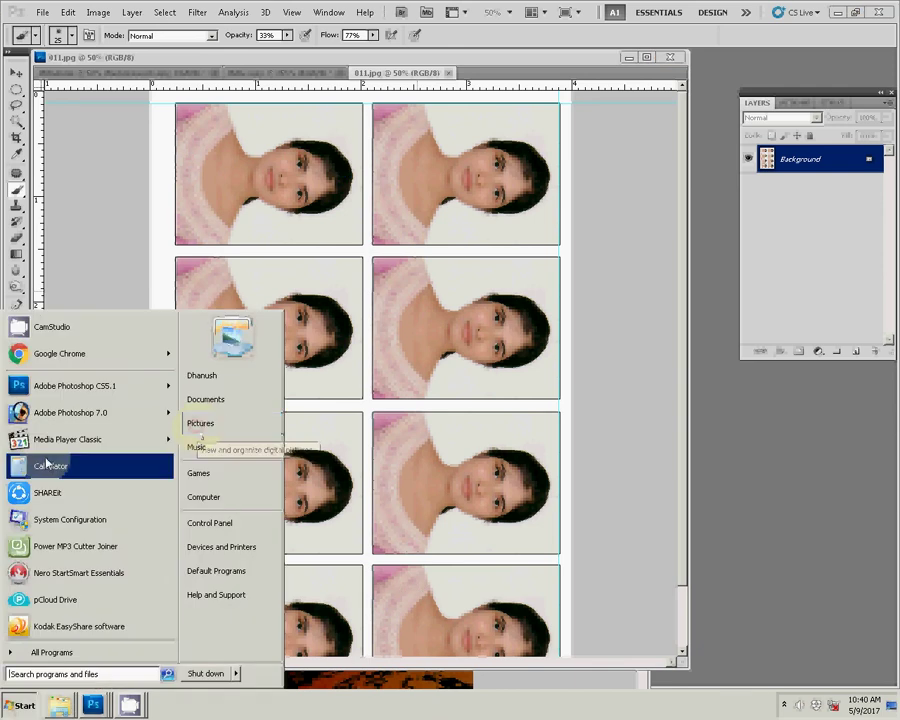
click(200, 423)
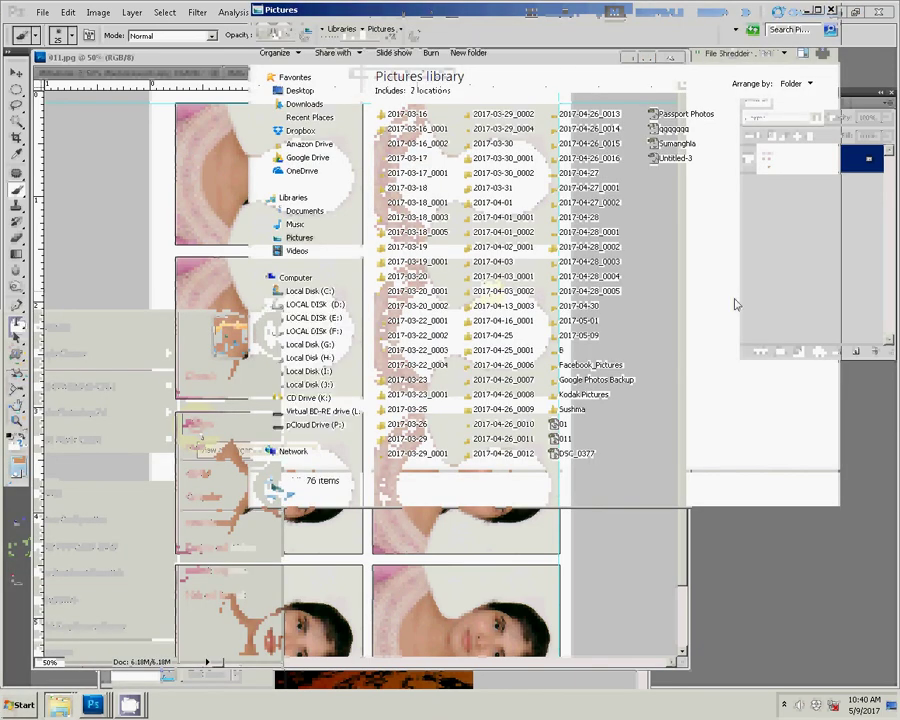
click(563, 439)
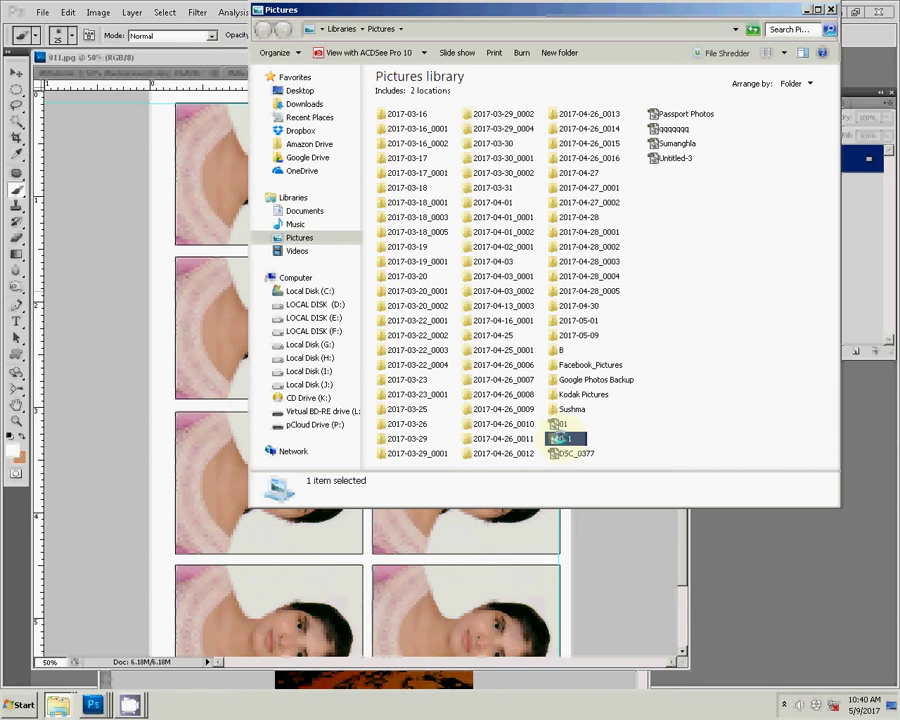
- Print 011.jpg on the HiTi S420, then return to Photoshop
right_click(557, 438)
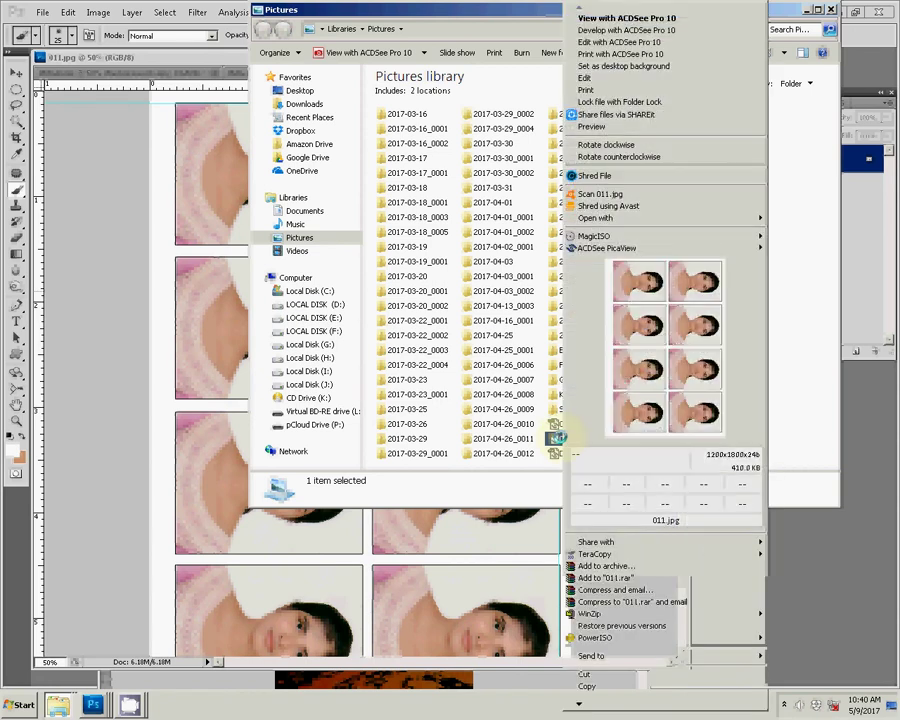
click(600, 128)
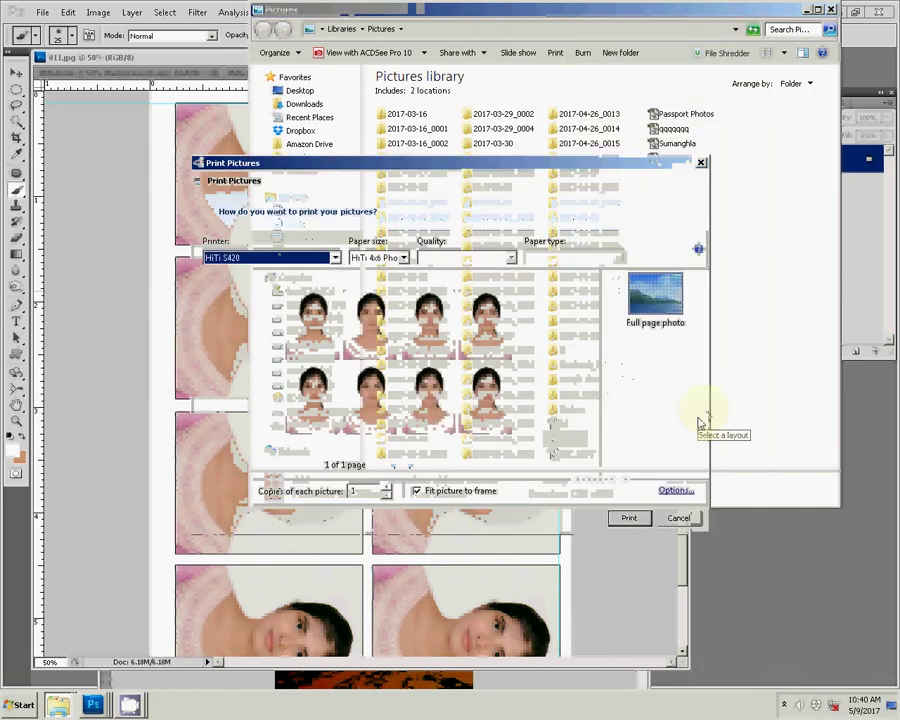
click(627, 519)
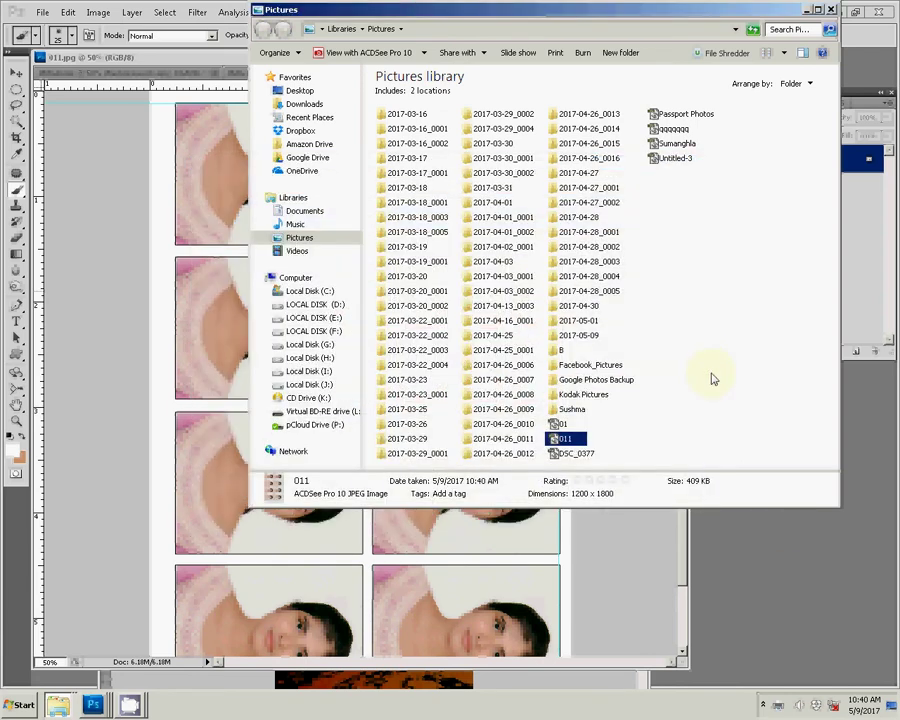
click(767, 549)
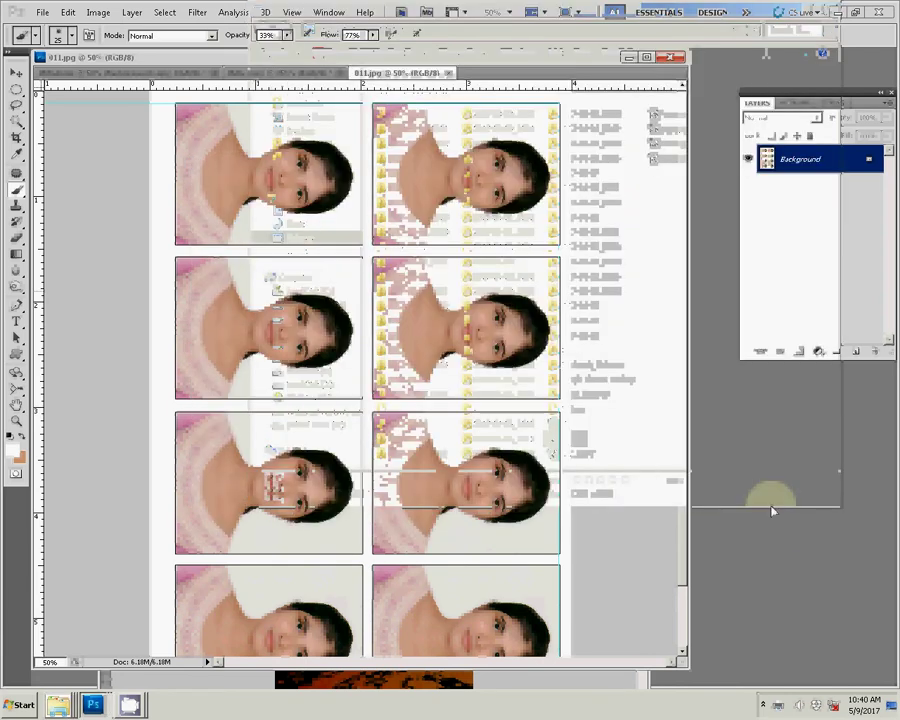
- Close 011.jpg and IMG copy, discarding unsaved changes
click(449, 74)
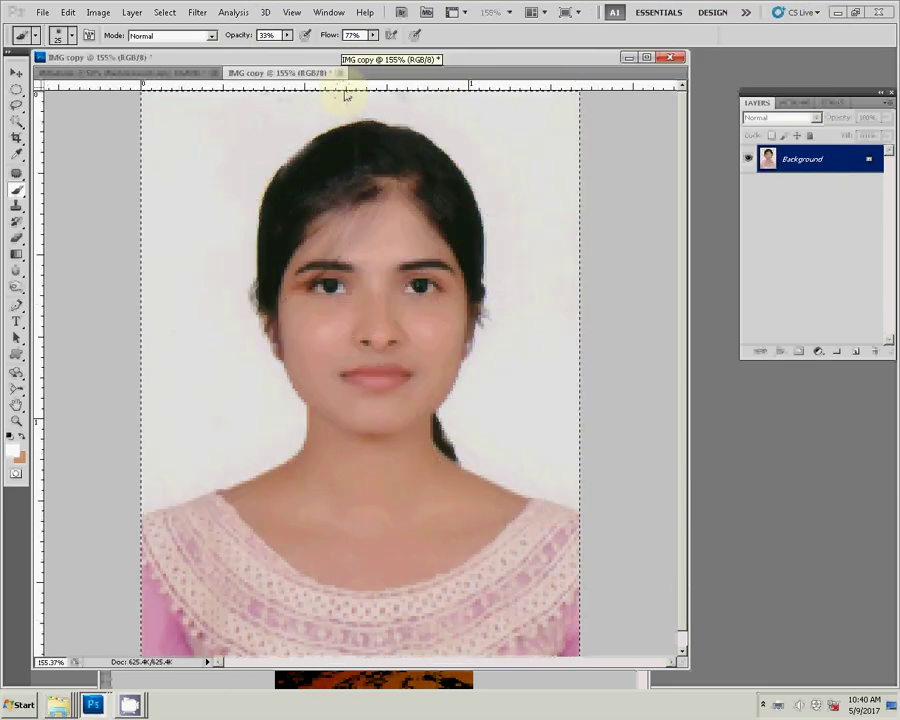
click(341, 74)
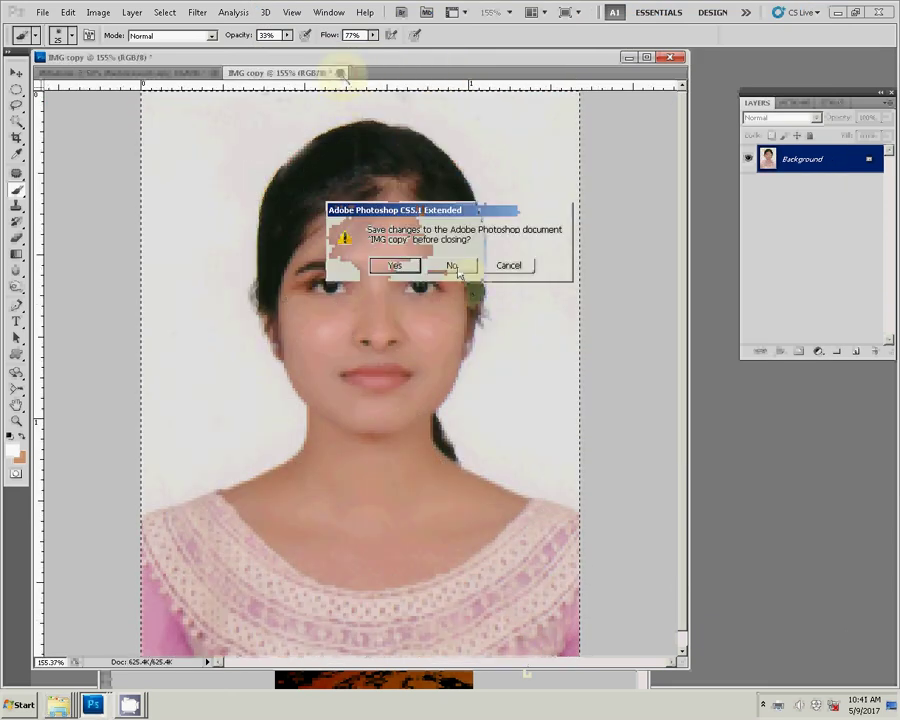
click(454, 263)
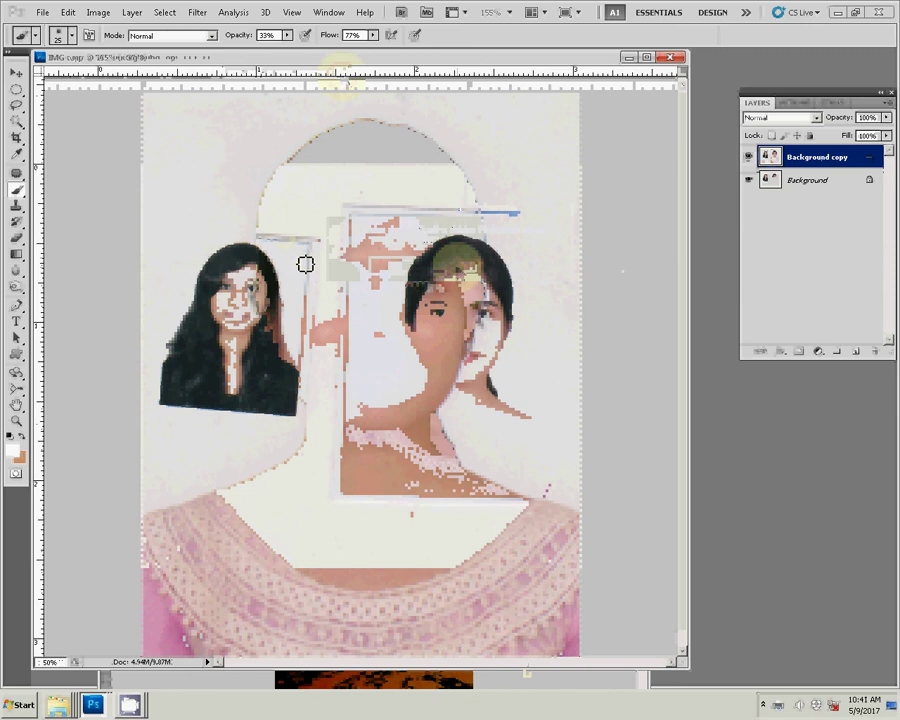
- Crop the scan to the tilted left-hand small portrait, straightening it
key(c)
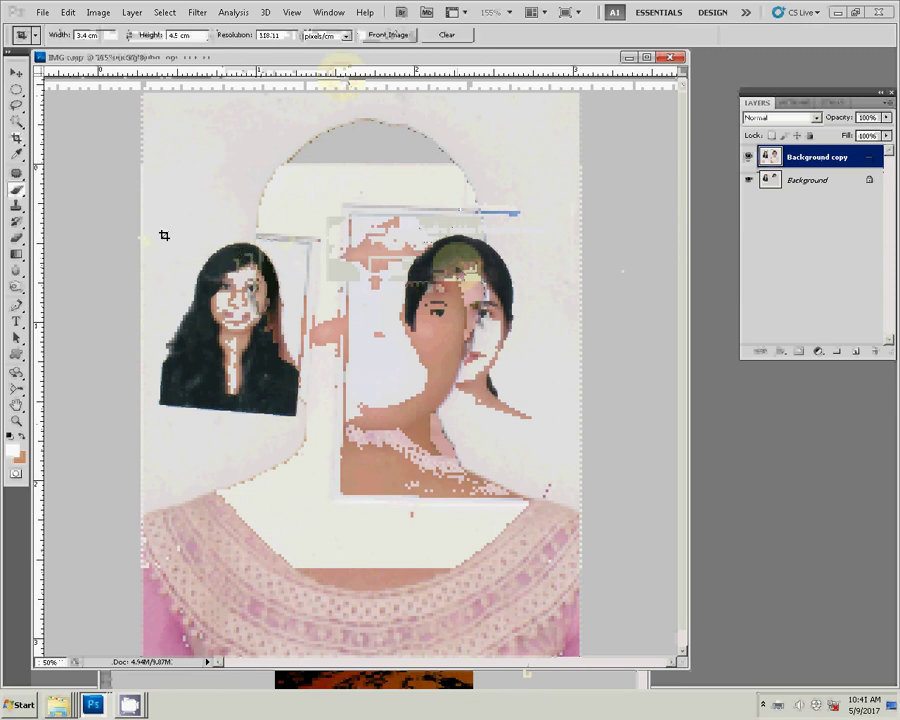
drag(164, 232, 298, 411)
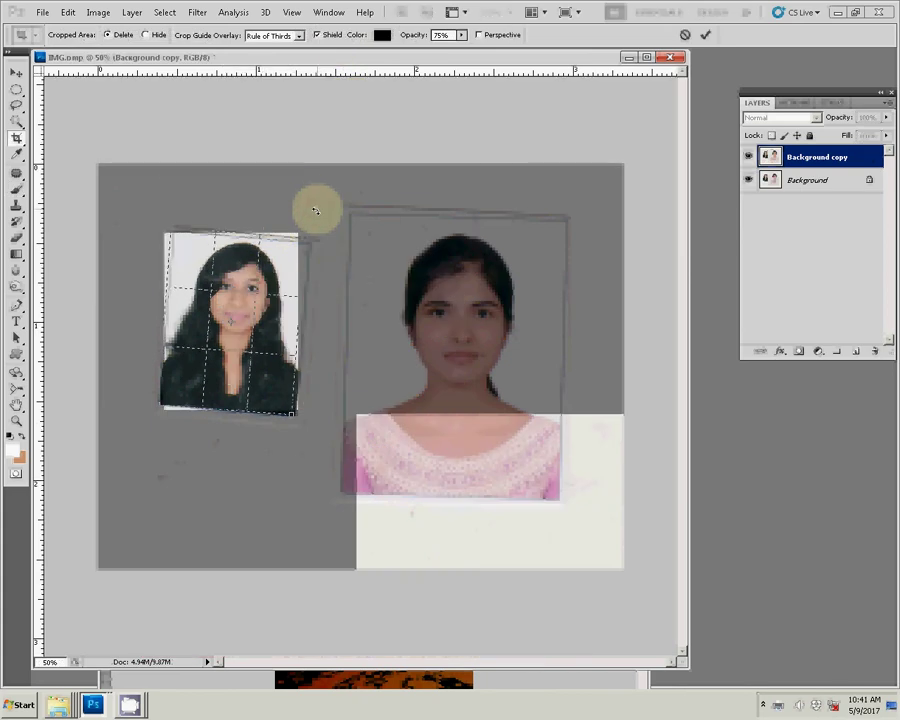
drag(315, 211, 316, 210)
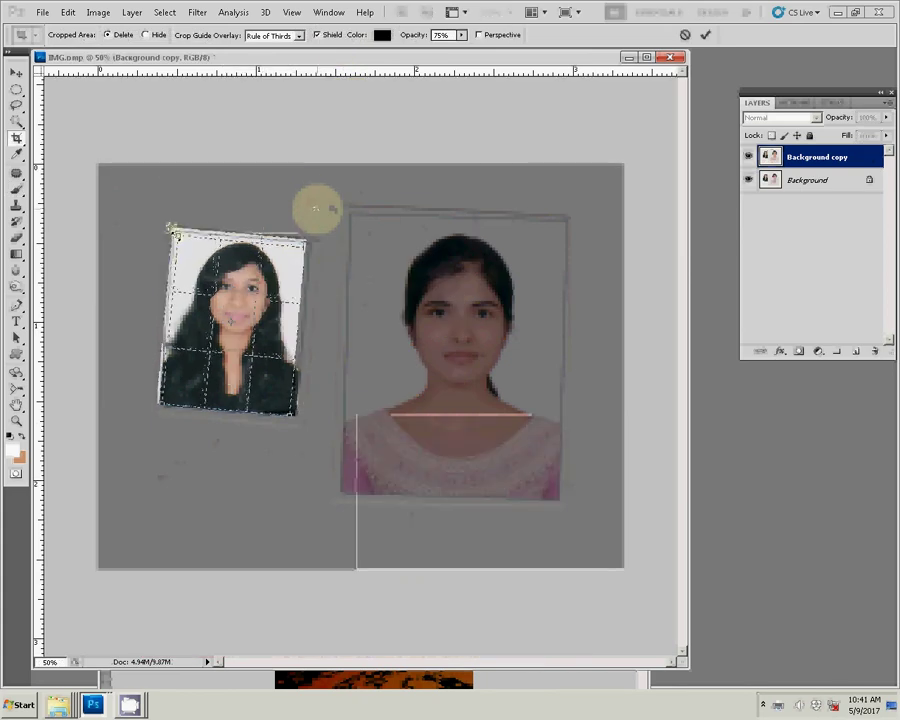
drag(171, 229, 176, 240)
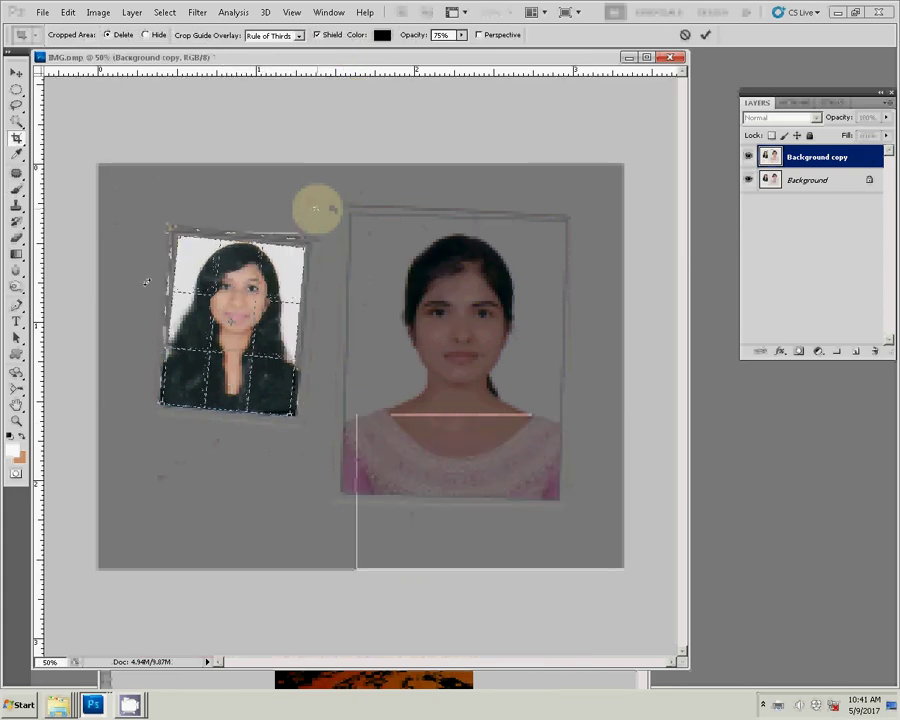
click(367, 291)
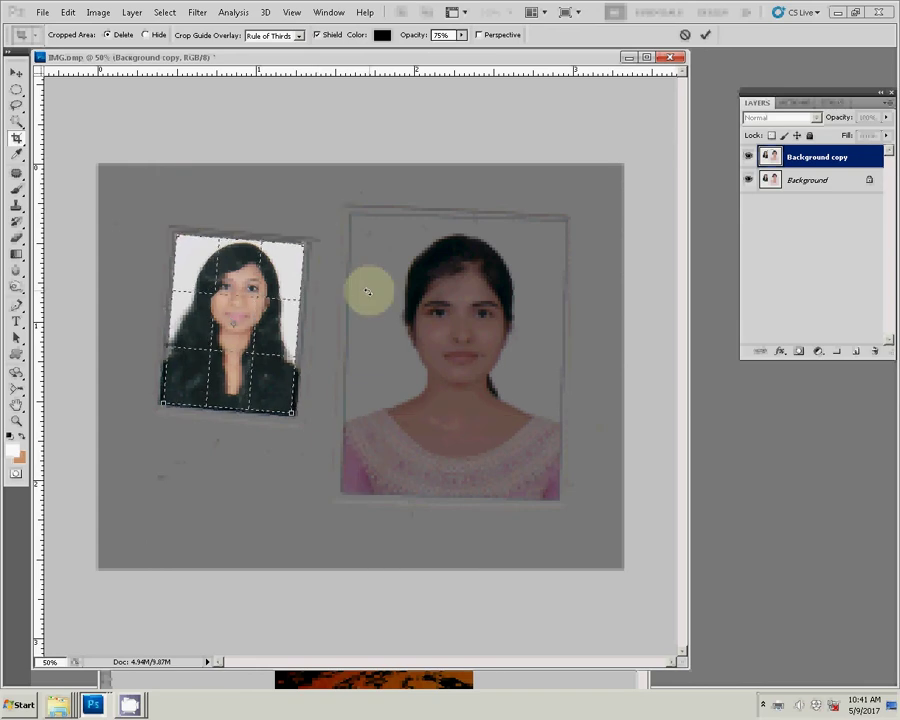
- Zoom in on the cropped portrait and open Levels
key(z)
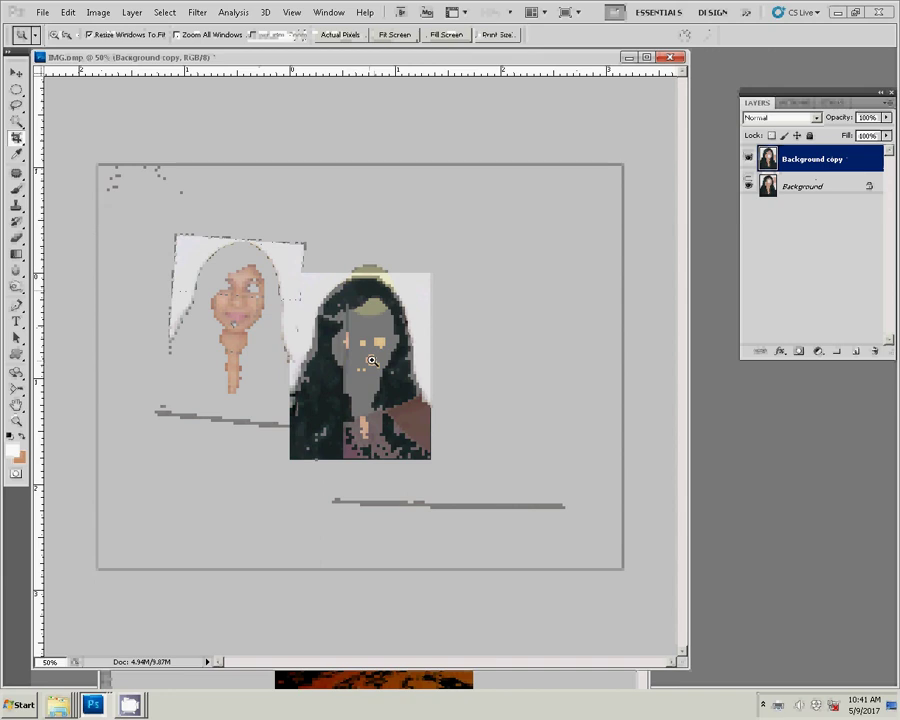
right_click(372, 352)
click(383, 360)
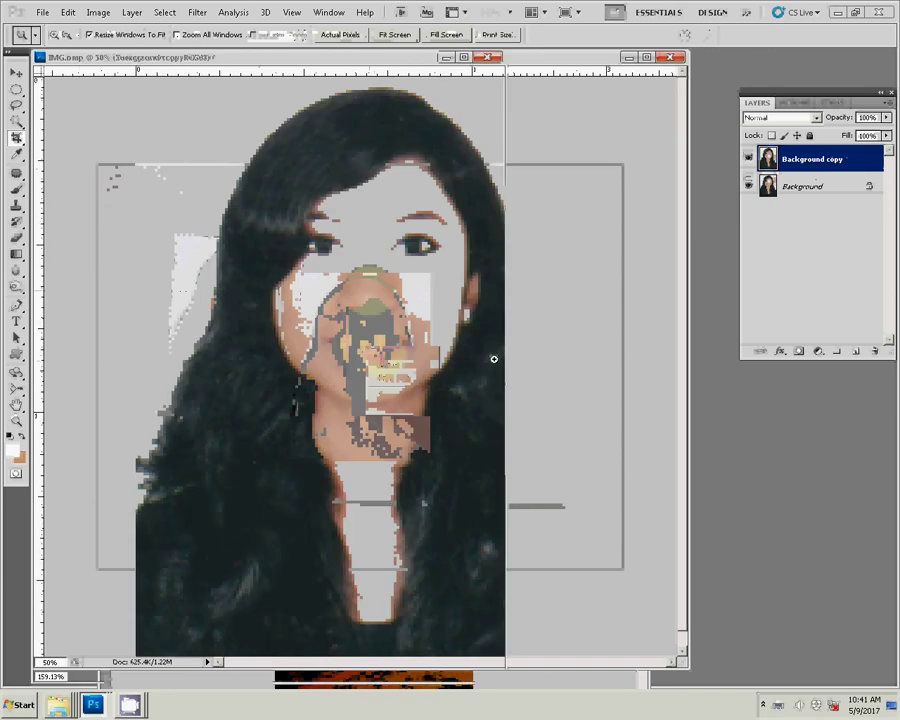
click(456, 362)
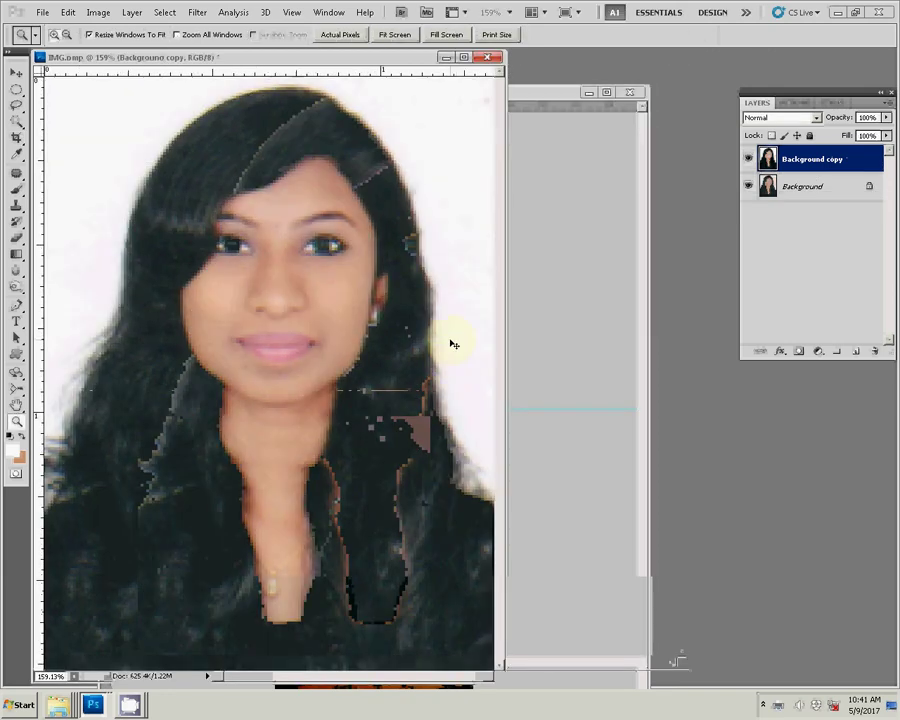
key(ctrl+l)
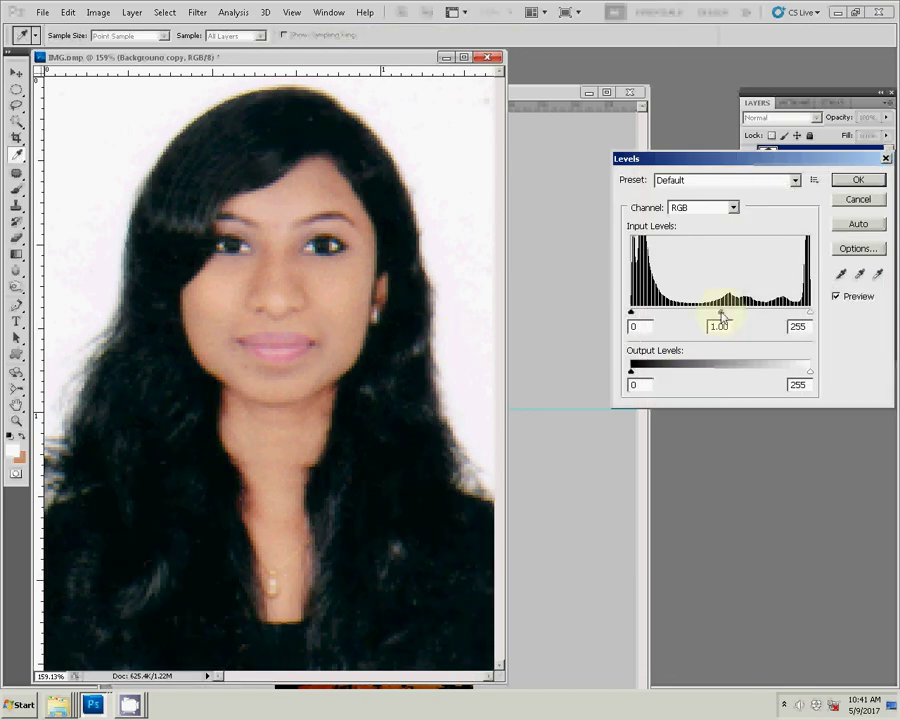
- Set Levels midtones to 0.87, then add Selective Color with Blacks at +3 black
drag(722, 316, 730, 316)
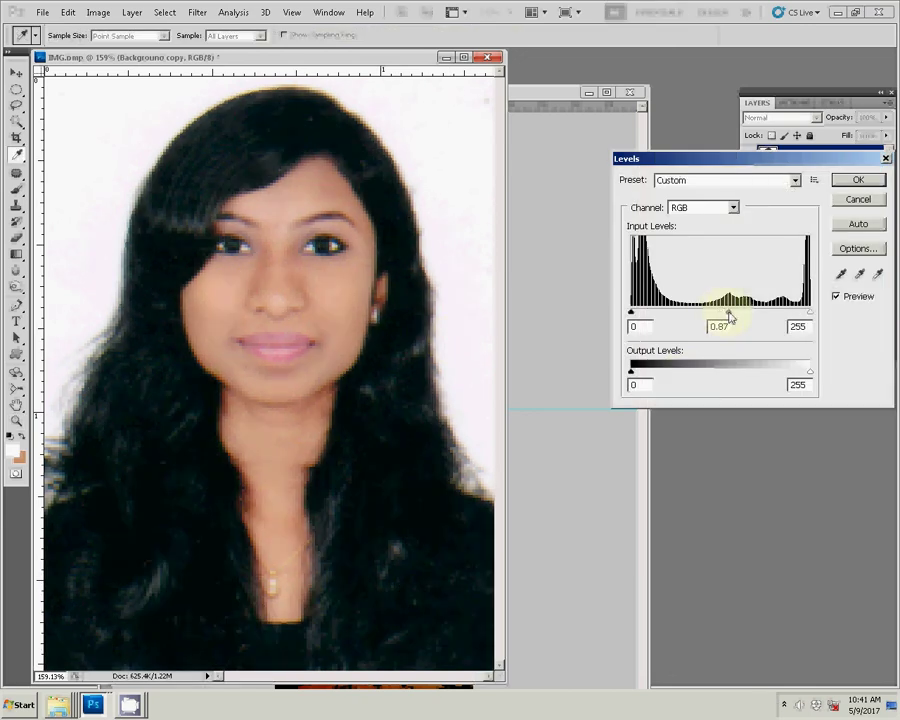
click(858, 179)
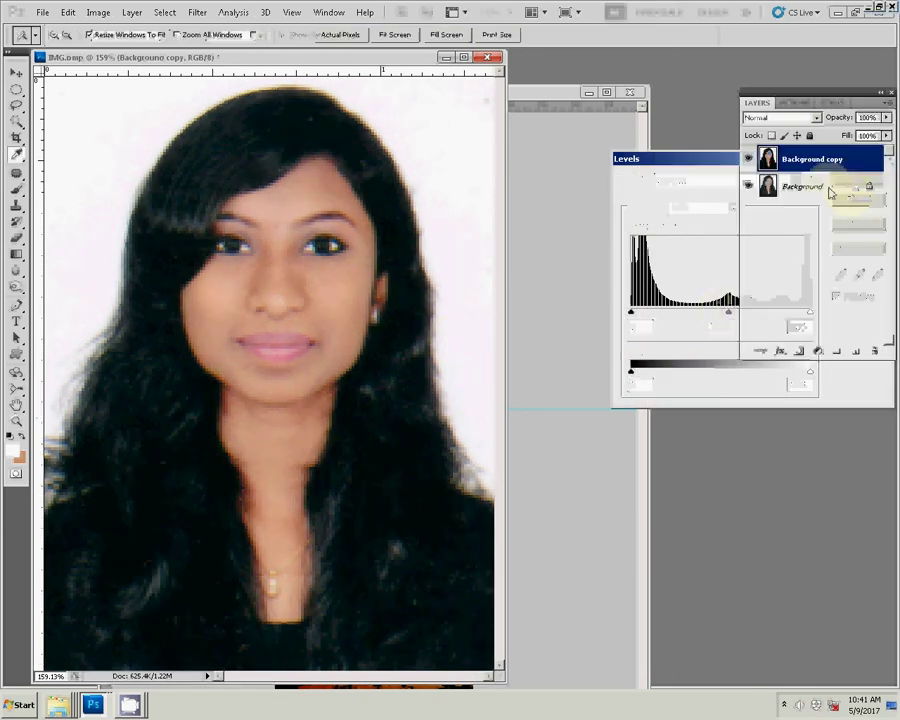
click(818, 352)
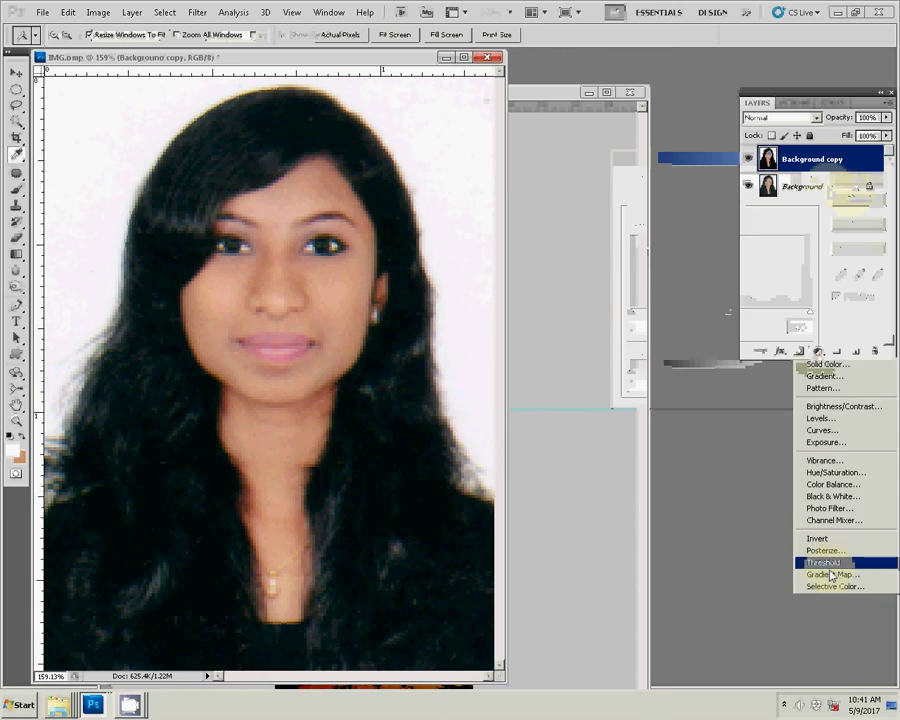
click(830, 587)
click(703, 160)
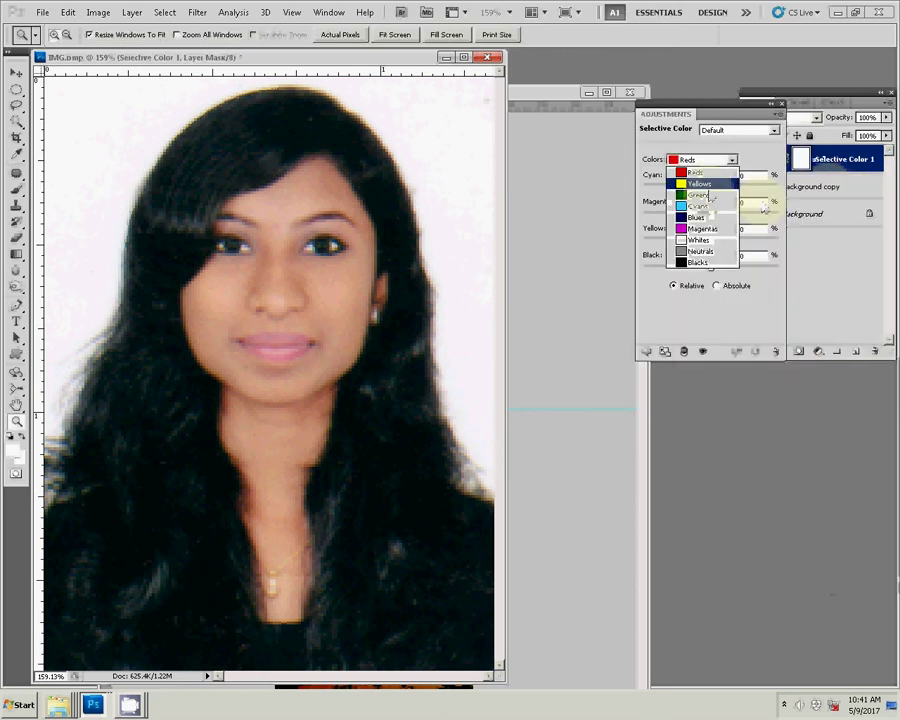
click(712, 264)
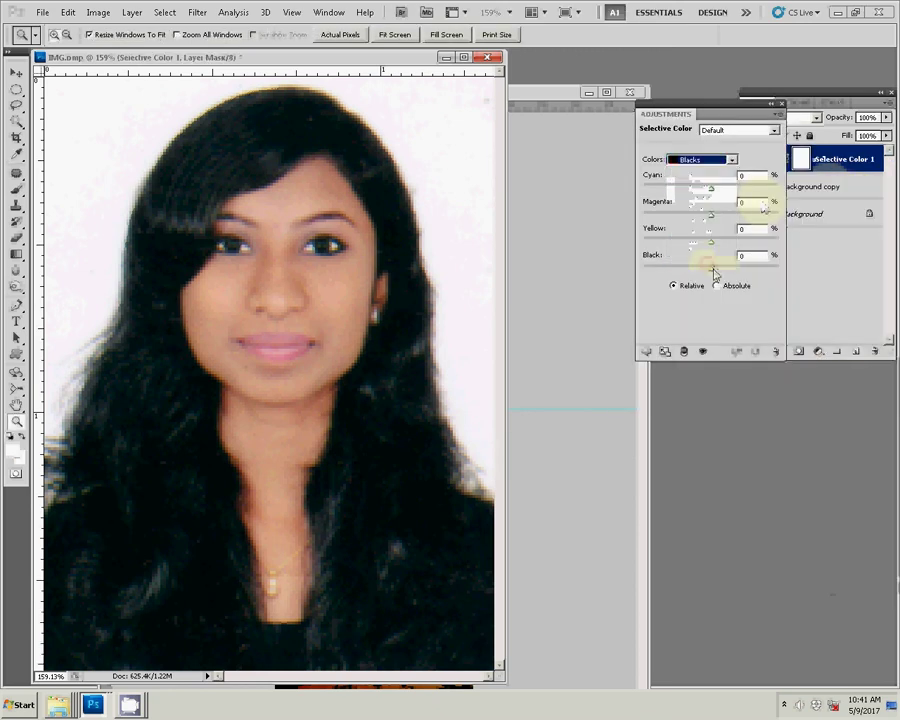
drag(713, 268, 715, 274)
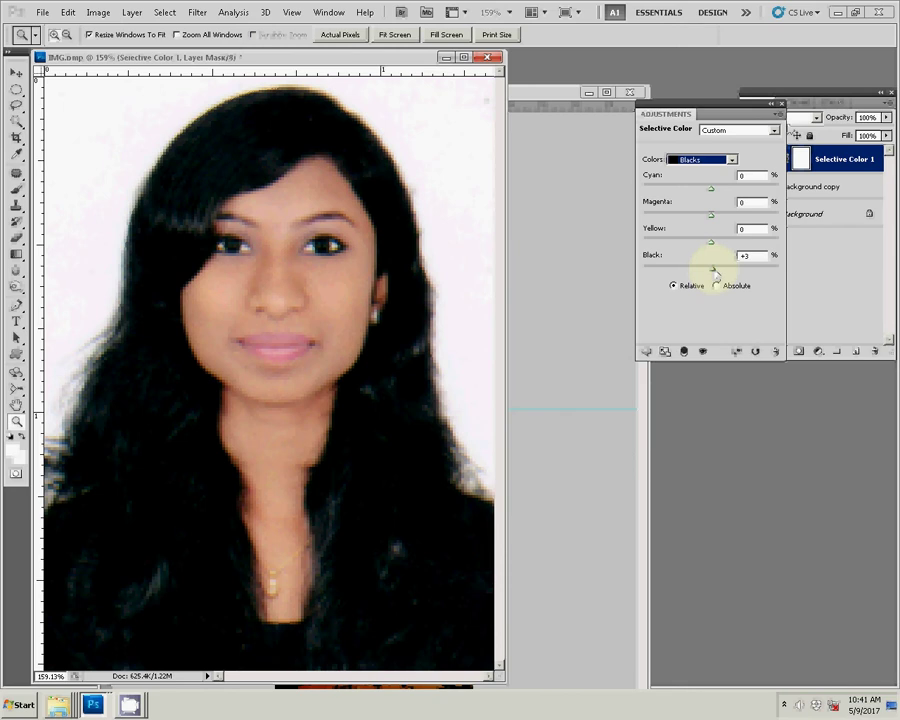
click(683, 260)
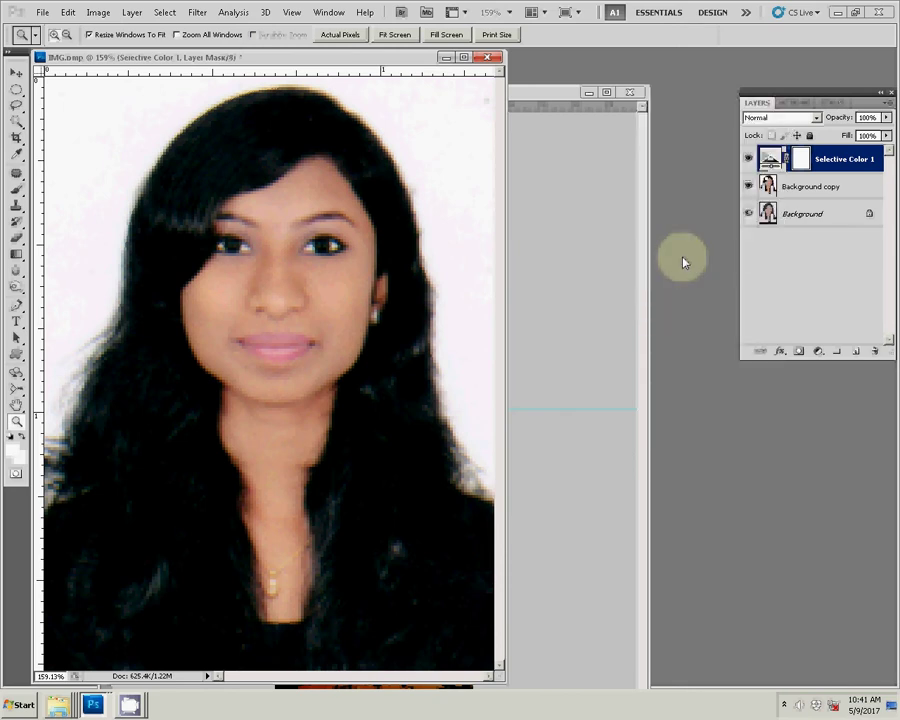
- Flatten the portrait's layers into a single Background layer
click(343, 261)
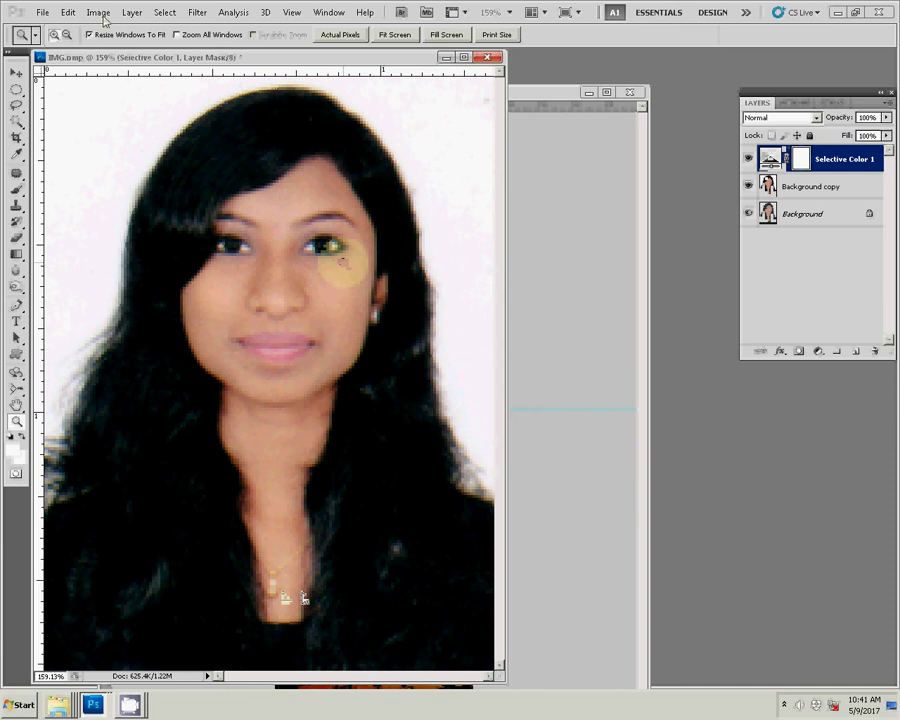
click(131, 12)
click(164, 416)
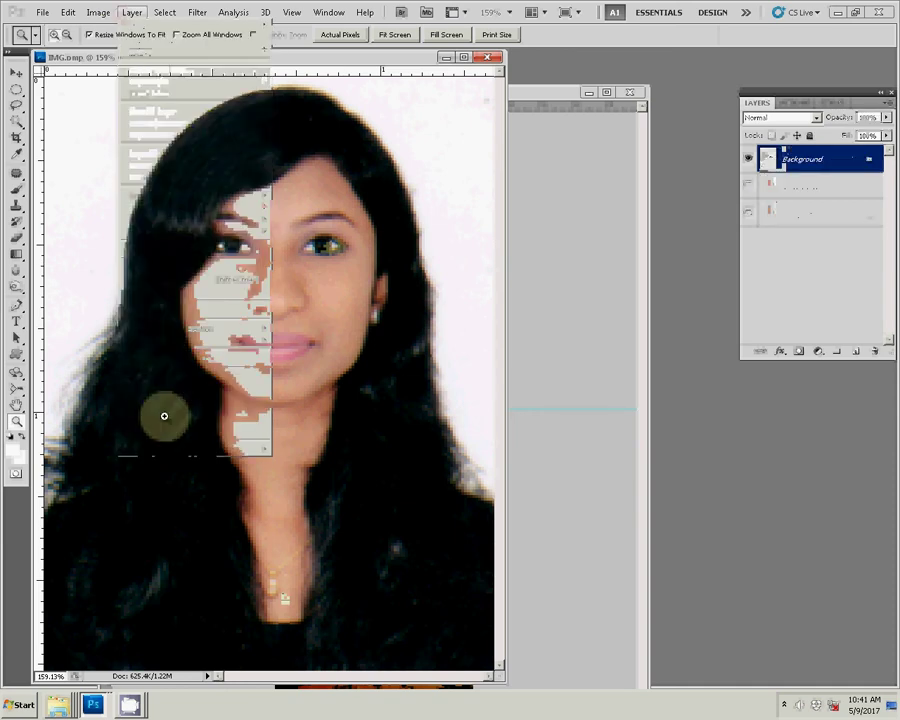
- Run the passport-sheet action to tile eight rotated copies into Untitled-1
click(797, 102)
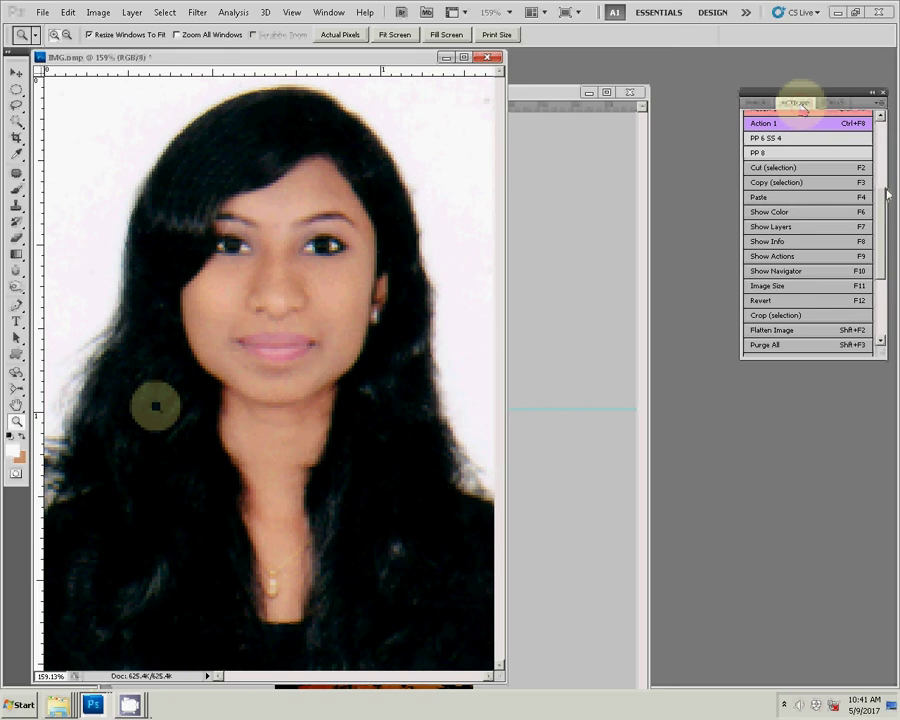
scroll(882, 172, up, 3)
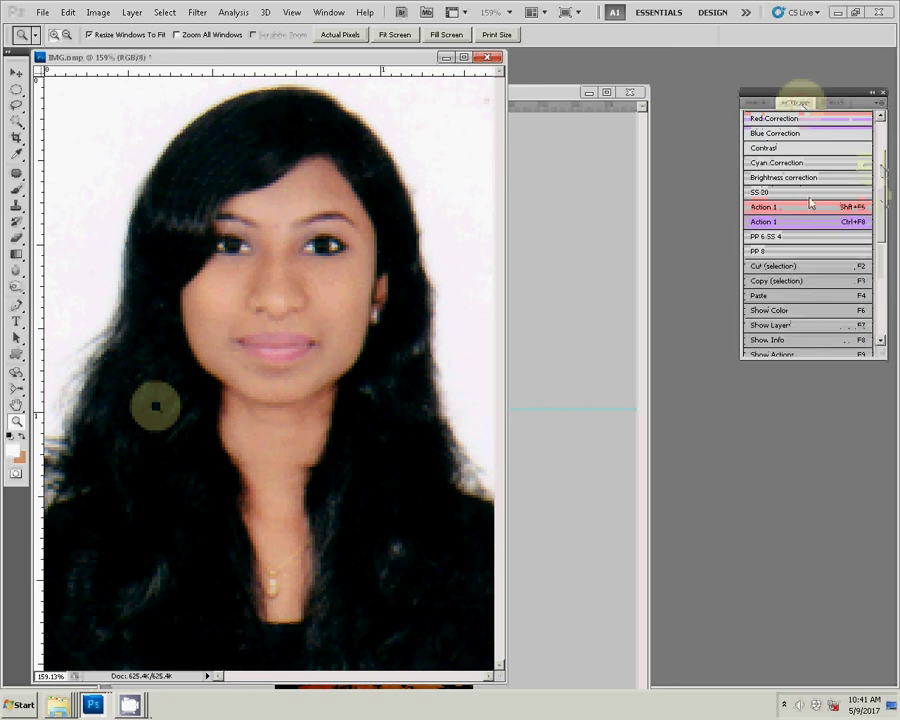
click(356, 309)
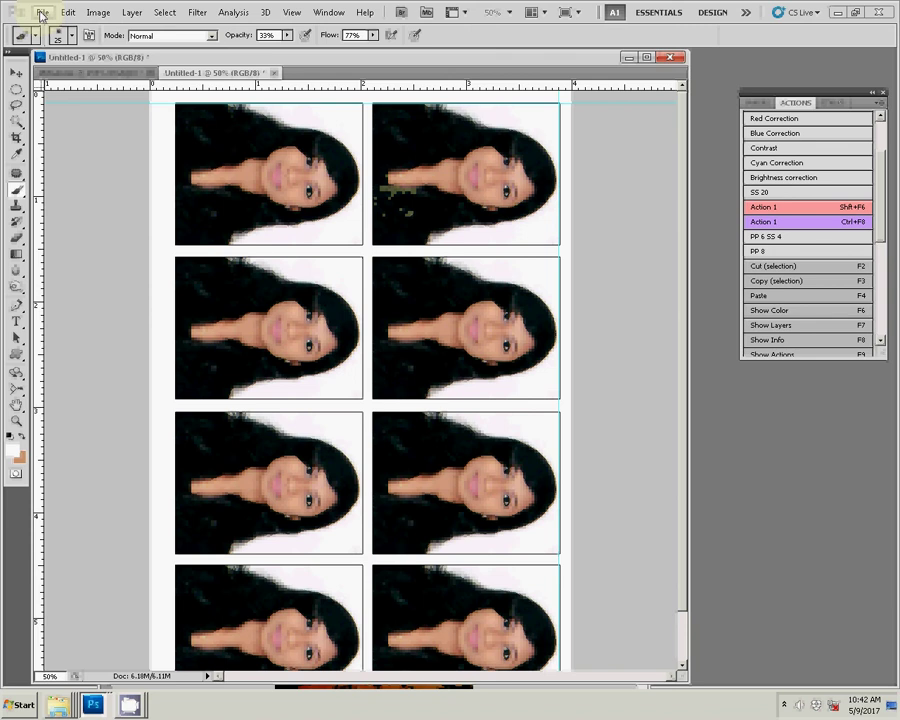
- Save the eight-photo sheet as JPEG file 021 at quality 10
click(41, 13)
click(66, 204)
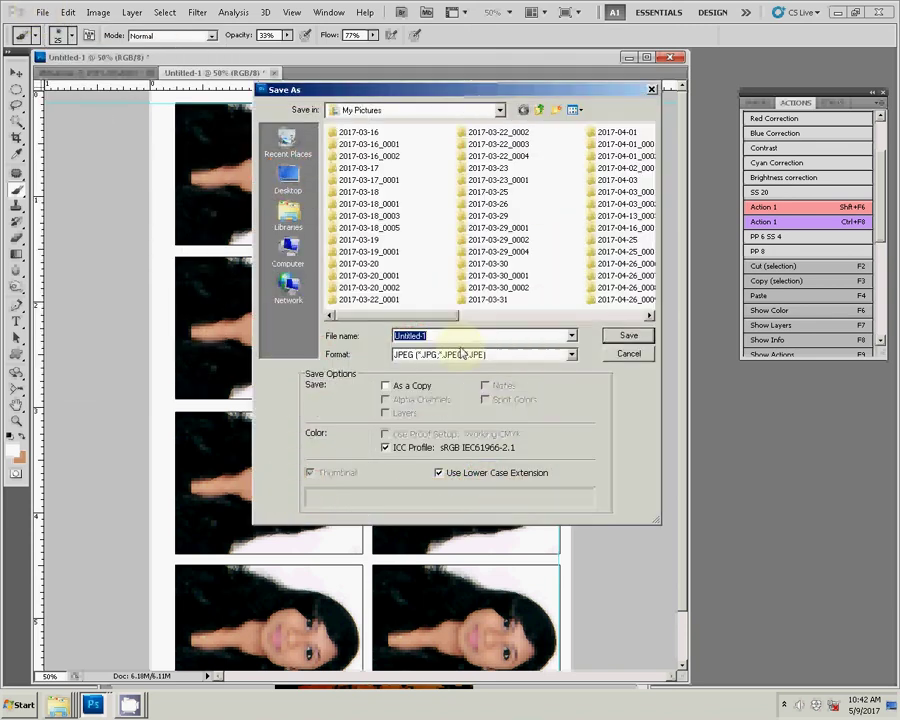
drag(415, 316, 545, 318)
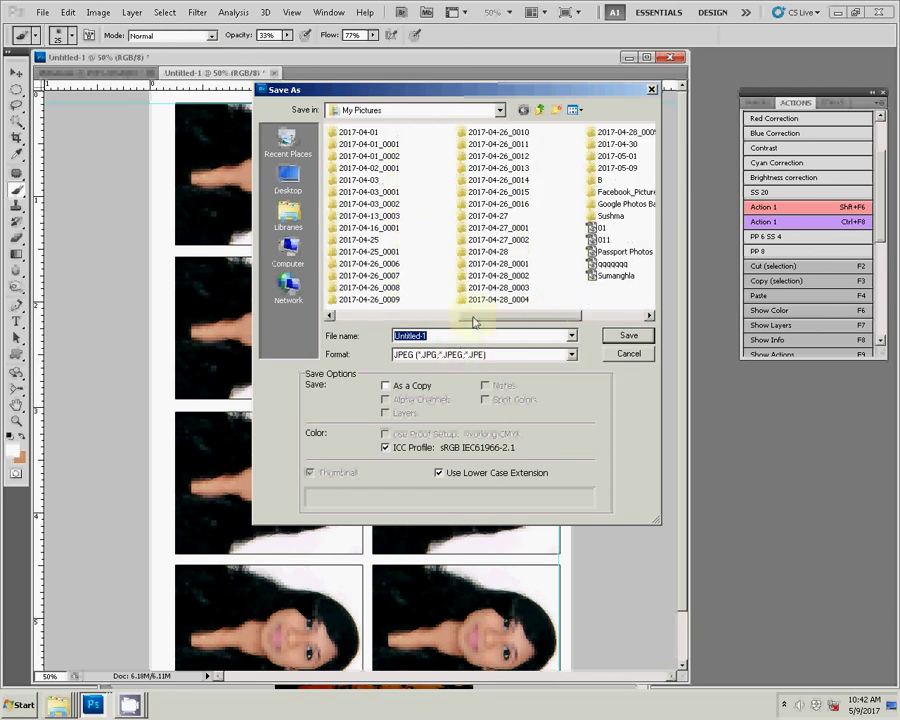
text(021)
key(Return)
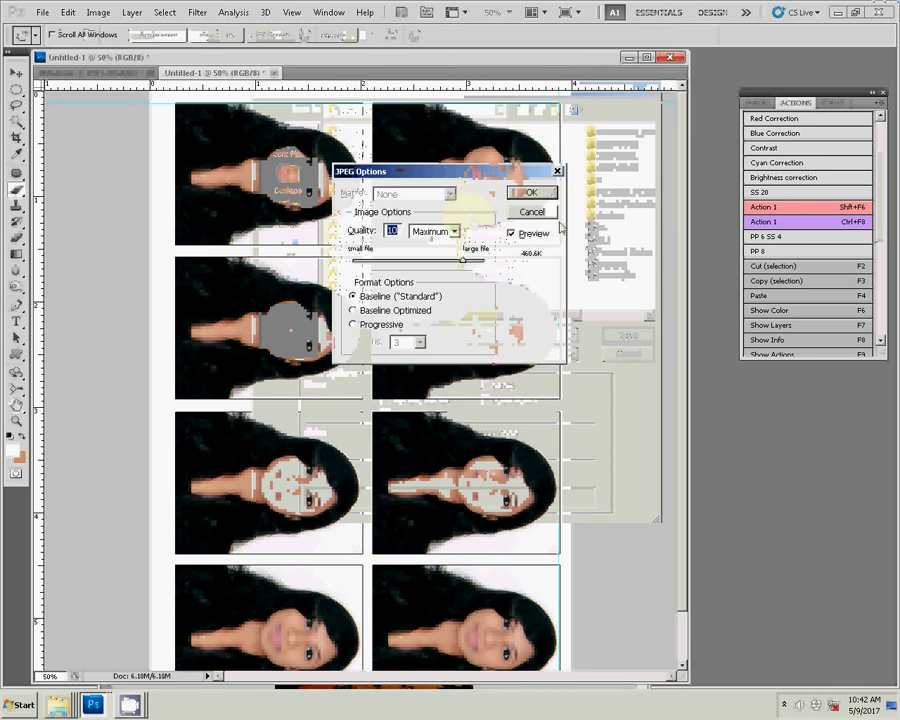
click(531, 192)
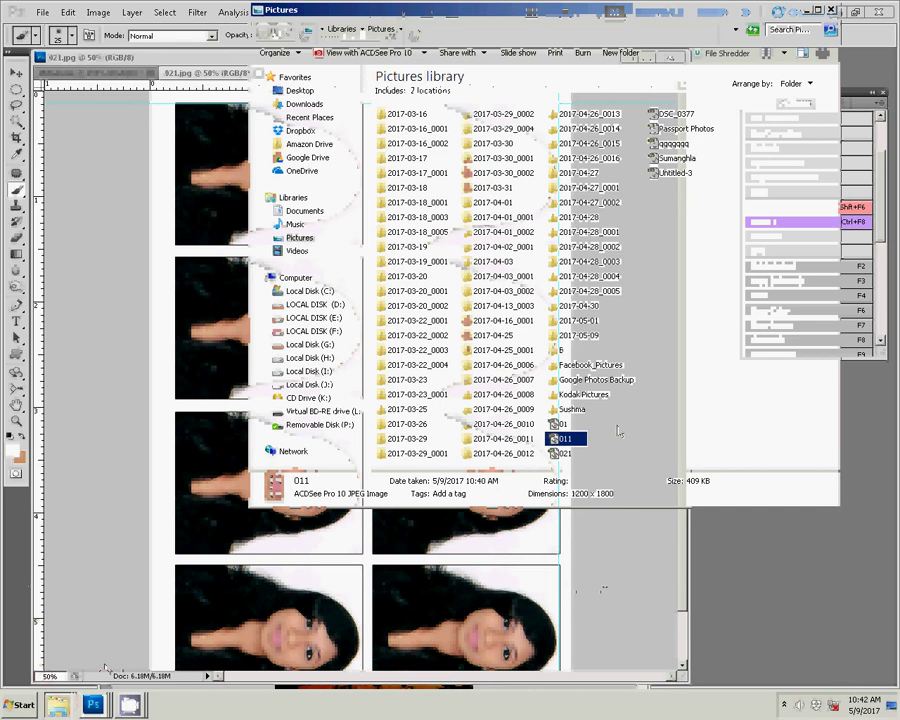
- Select 021 in Pictures and open the HiTi S420 print queue from the tray
click(558, 455)
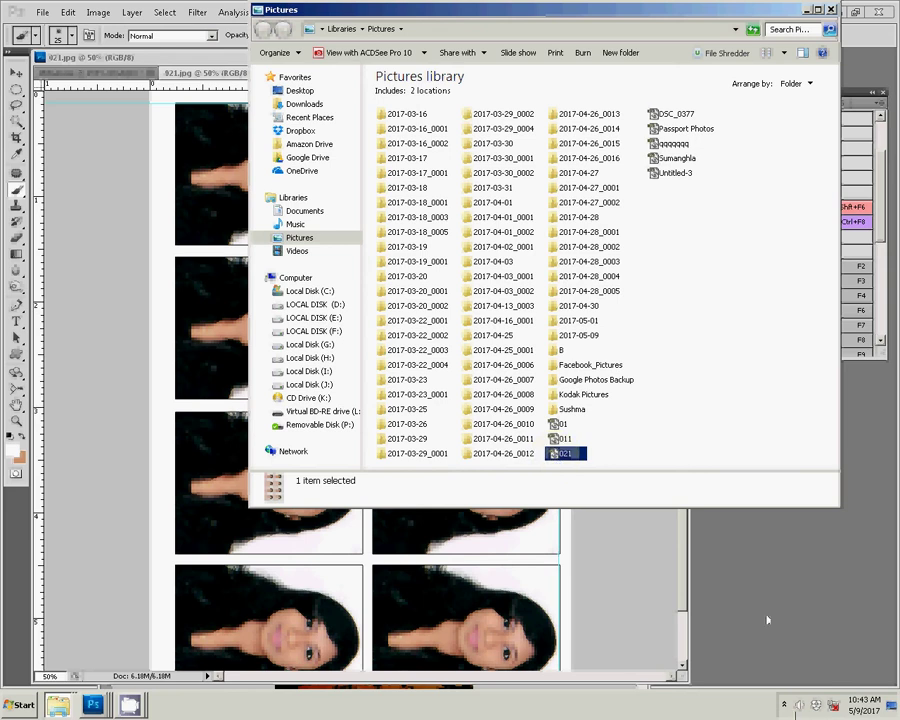
click(786, 705)
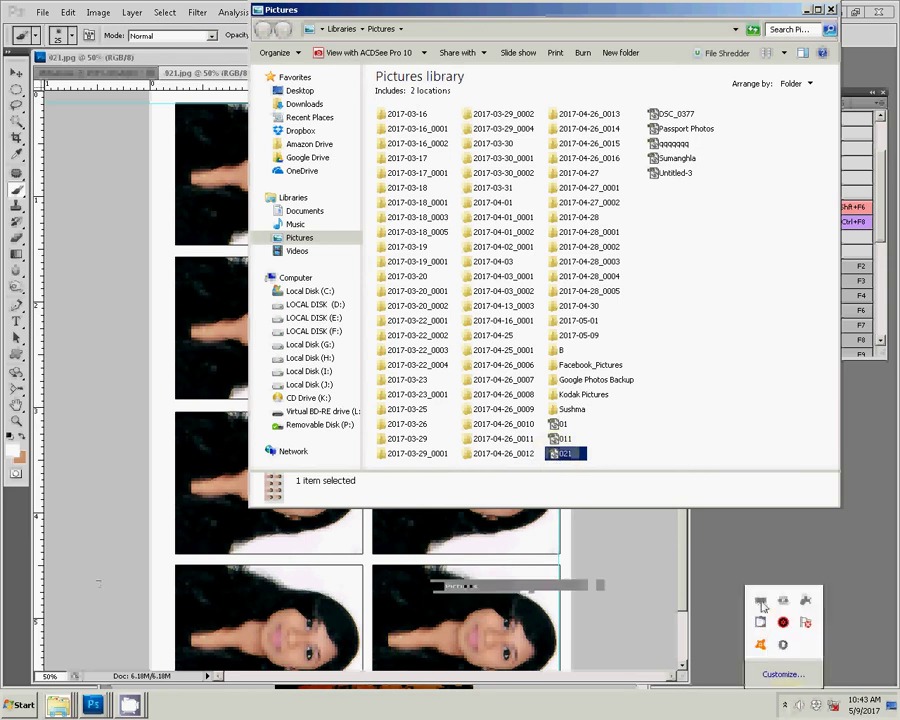
double_click(760, 601)
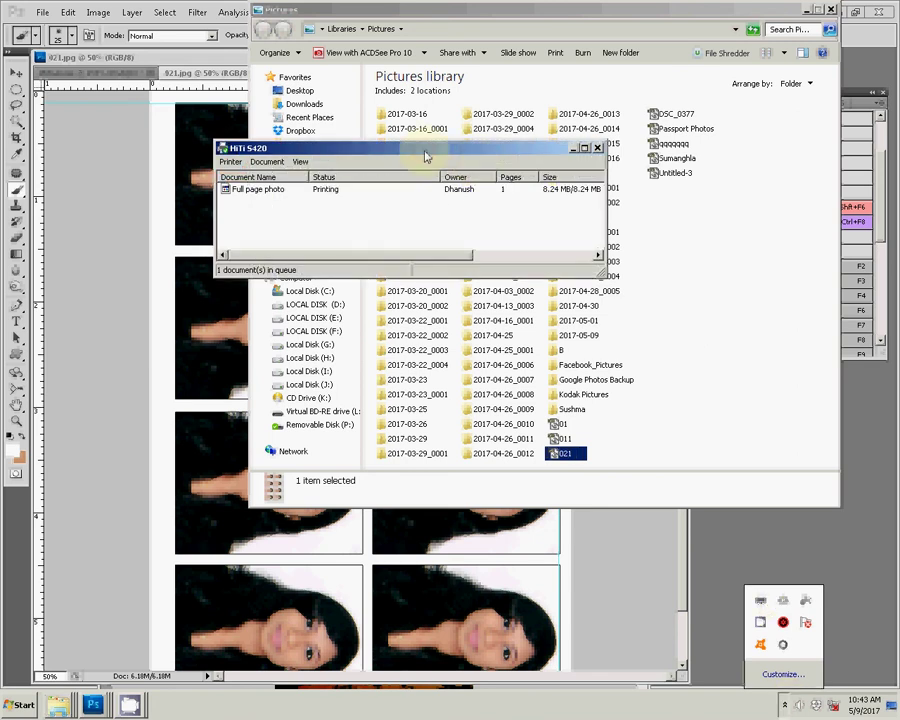
- Switch from the print queue back to Pictures and select 021 as the paper-jam warning appears
click(387, 242)
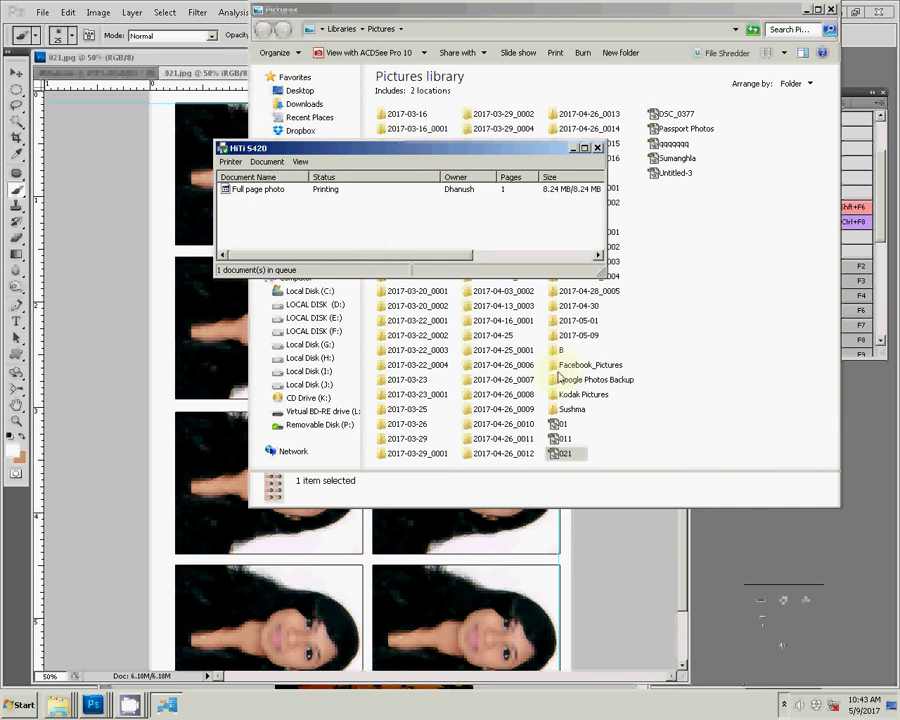
click(757, 318)
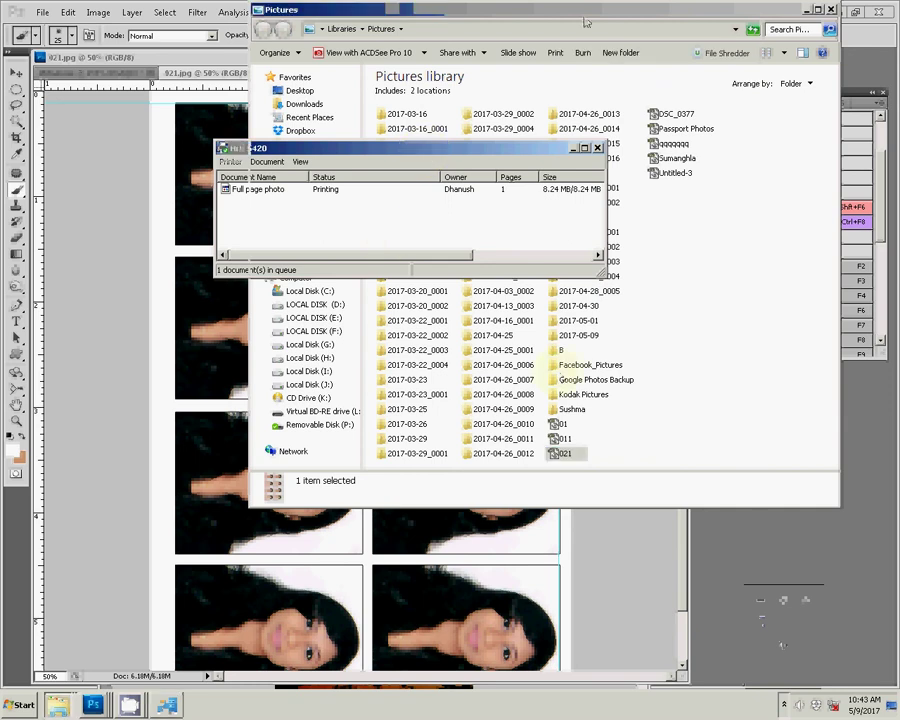
click(563, 454)
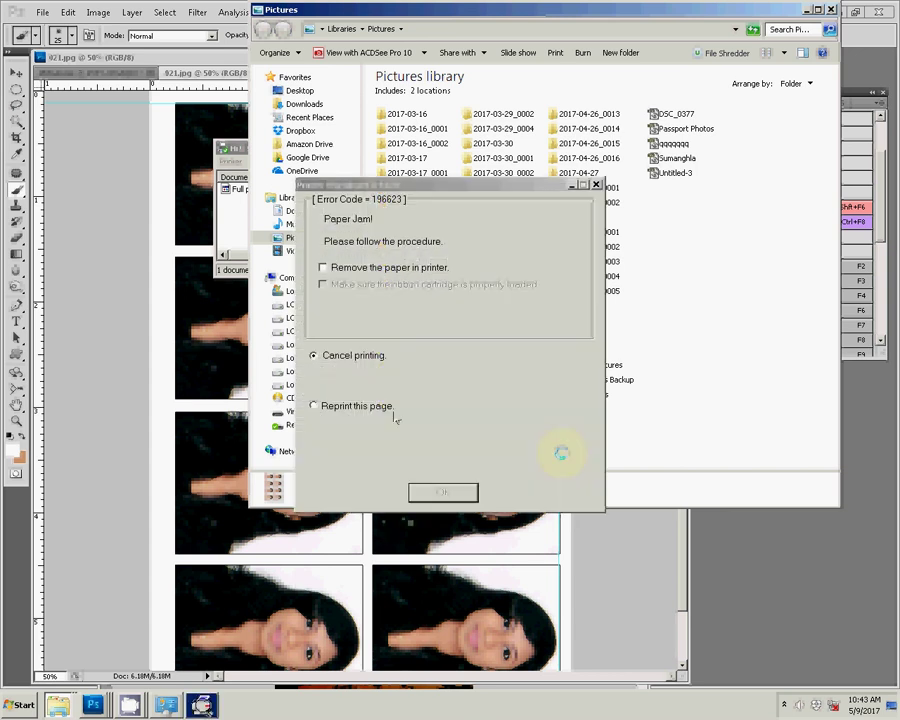
- Answer the paper-jam warning with Reprint this page, then open 021.jpg in Photoshop
click(398, 268)
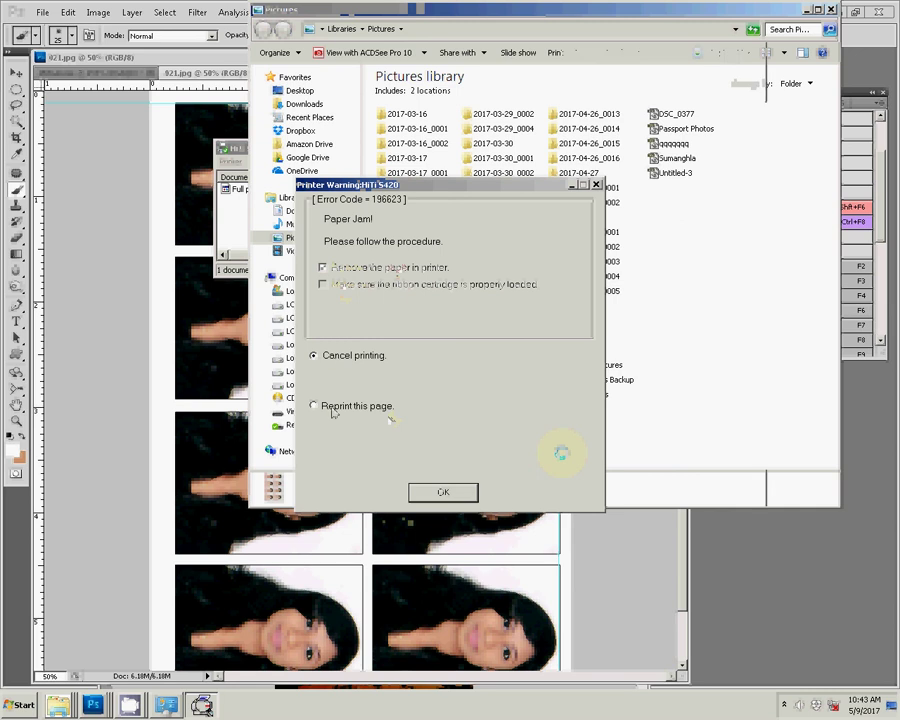
click(420, 490)
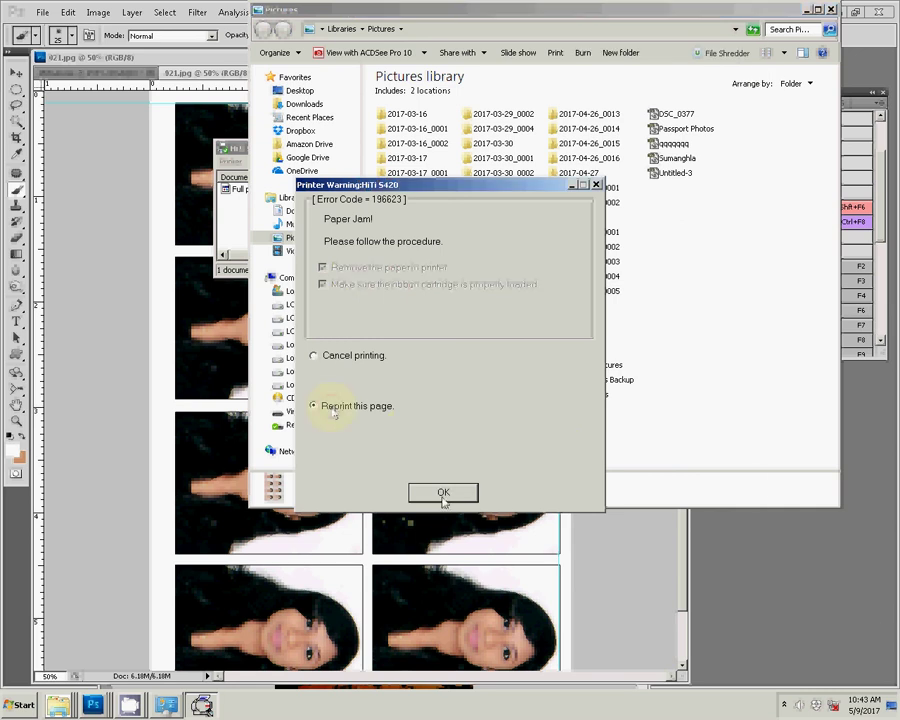
click(561, 455)
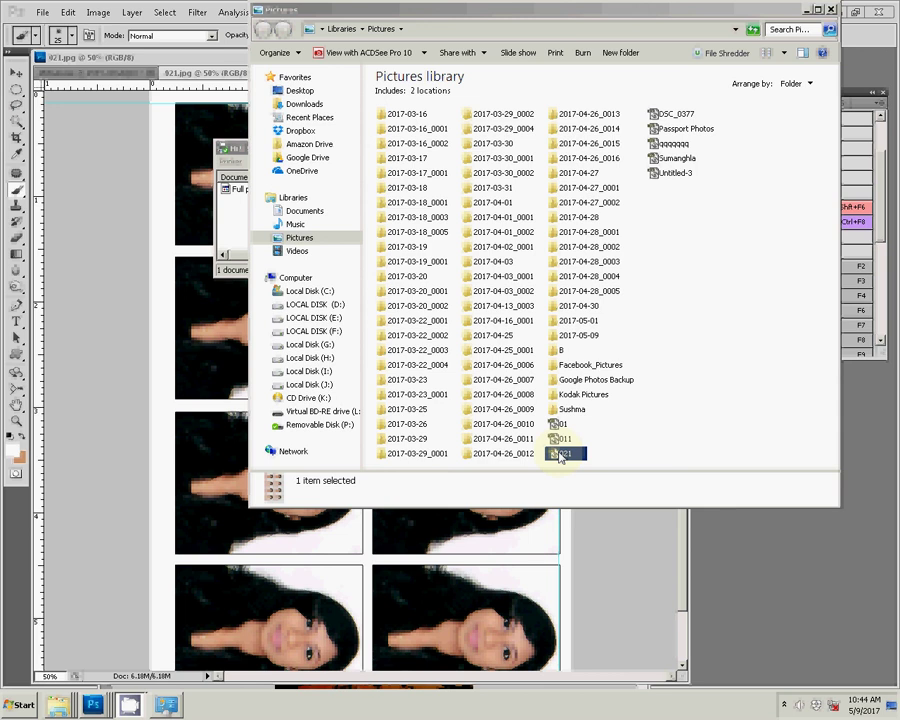
double_click(560, 456)
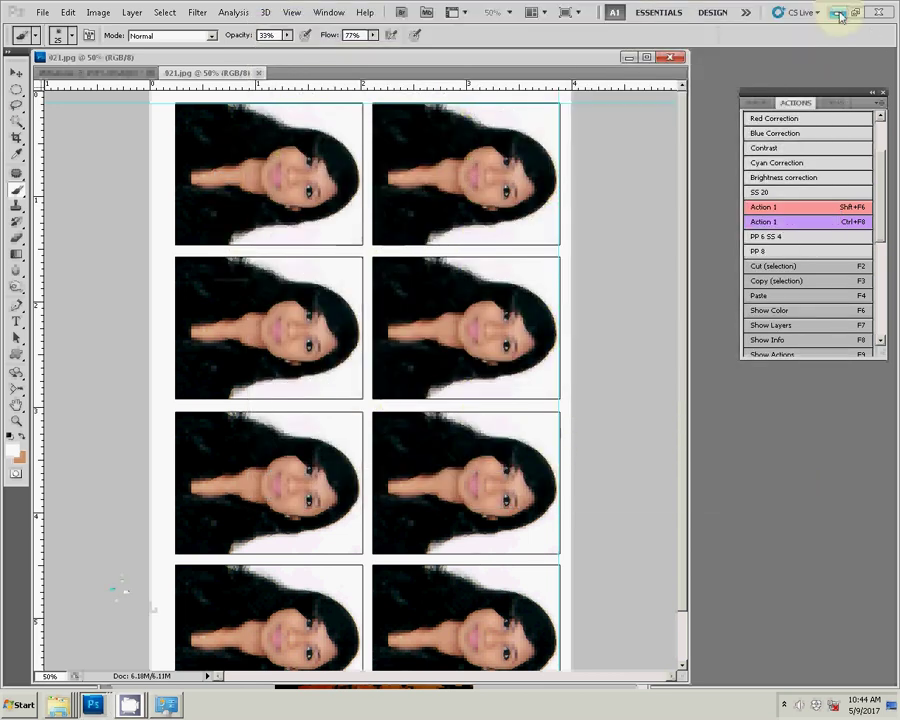
- Minimize Photoshop and answer the first paper-jam warning with Reprint this page
click(838, 12)
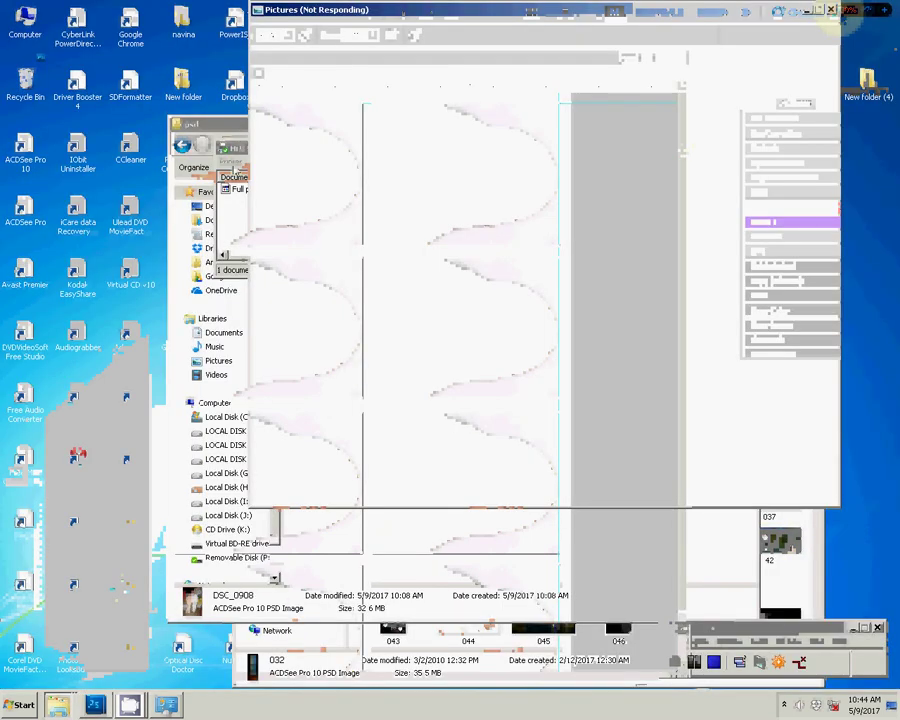
click(232, 150)
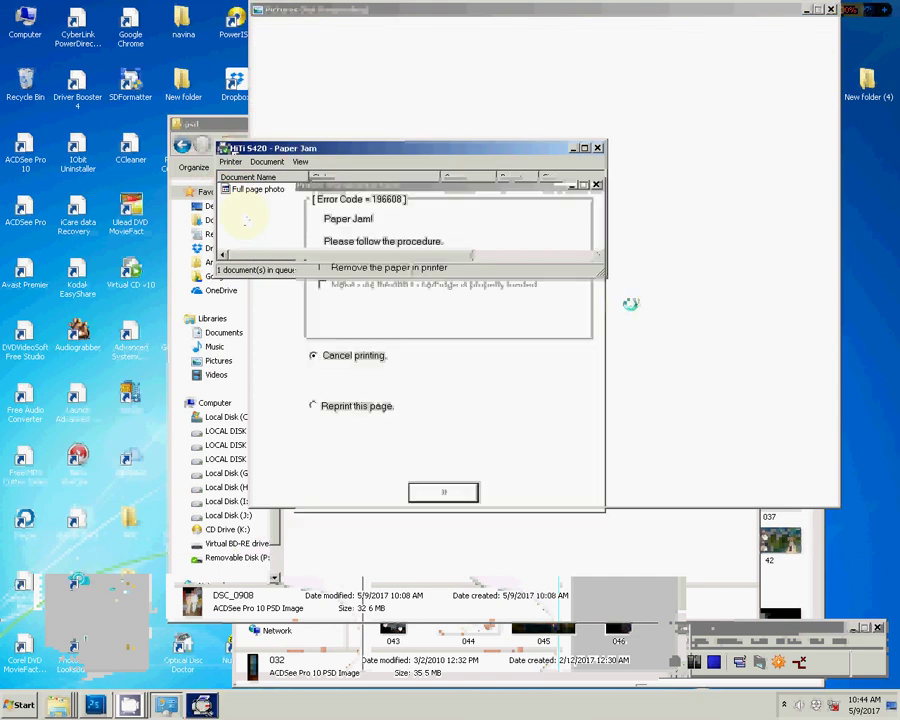
click(354, 404)
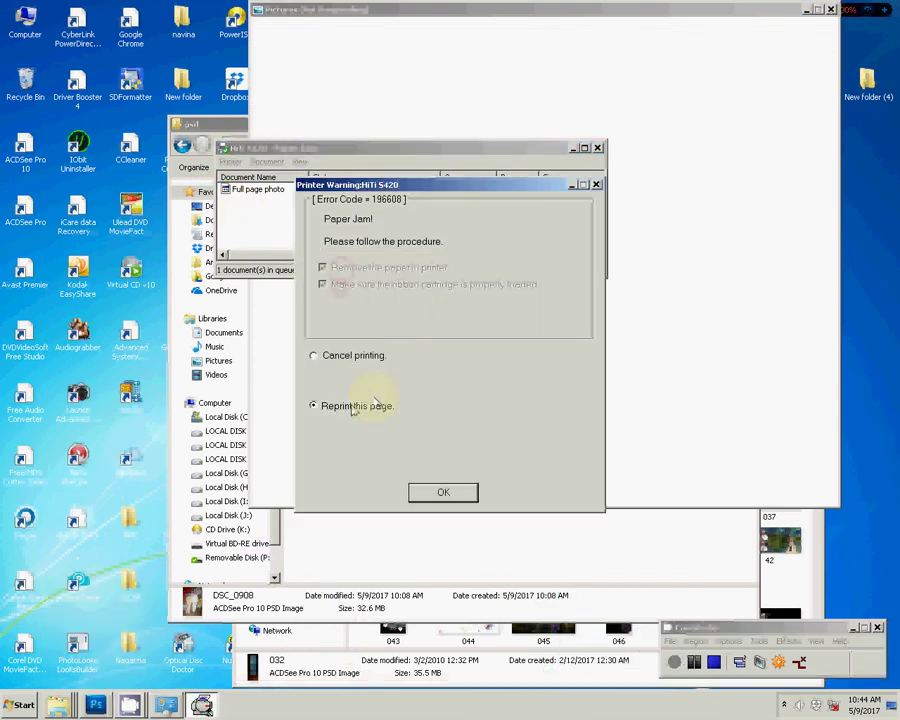
click(445, 491)
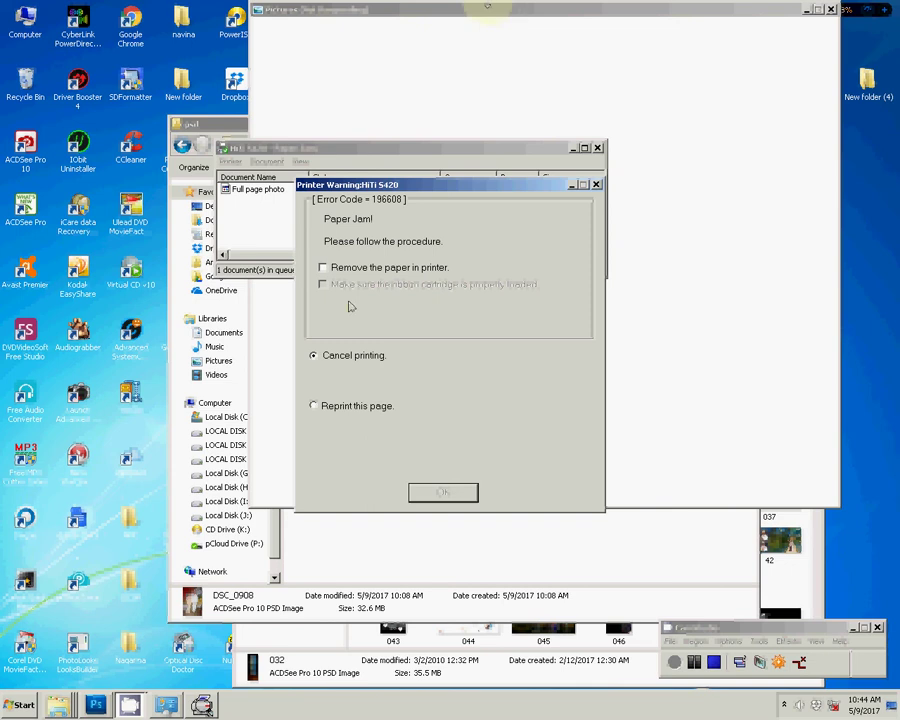
- Tick paper-removed and ribbon boxes on the second warning (196608) and reprint
click(322, 267)
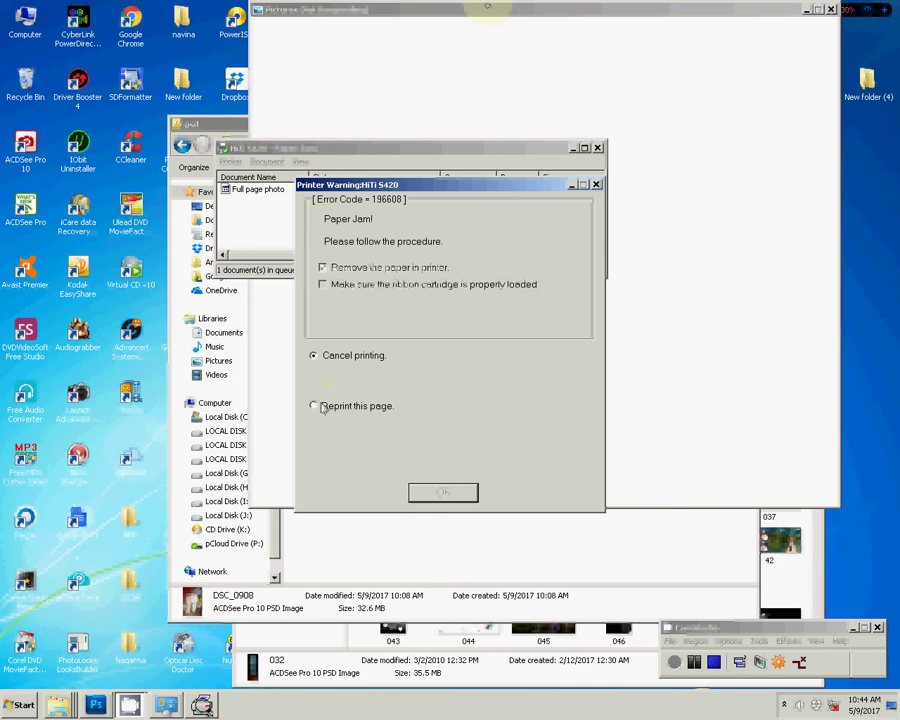
click(314, 405)
click(322, 284)
click(443, 493)
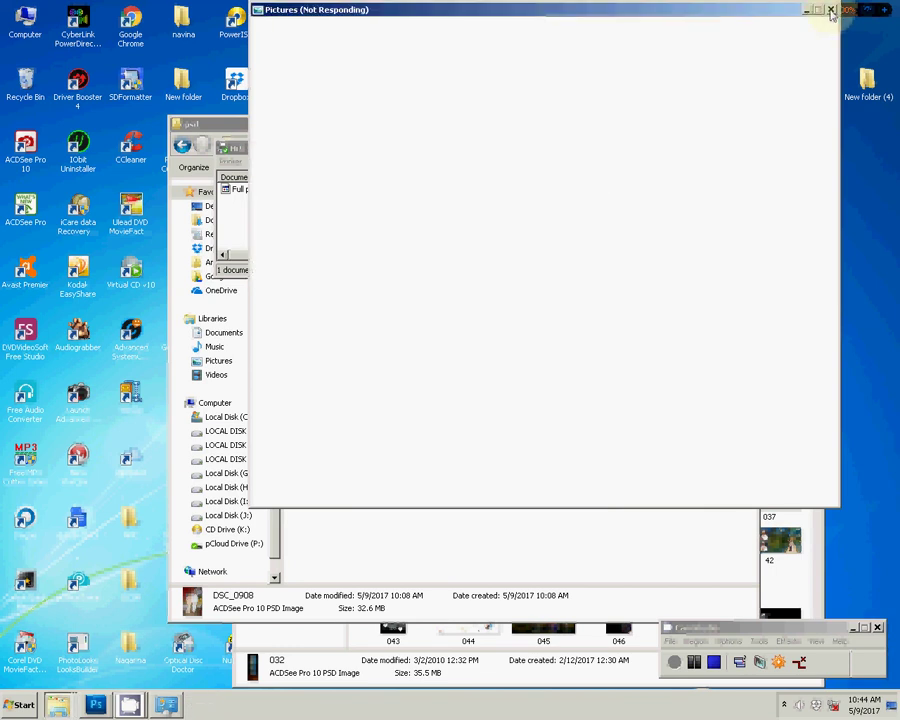
- Close the psd folder window and select 021 in the Pictures library
click(639, 555)
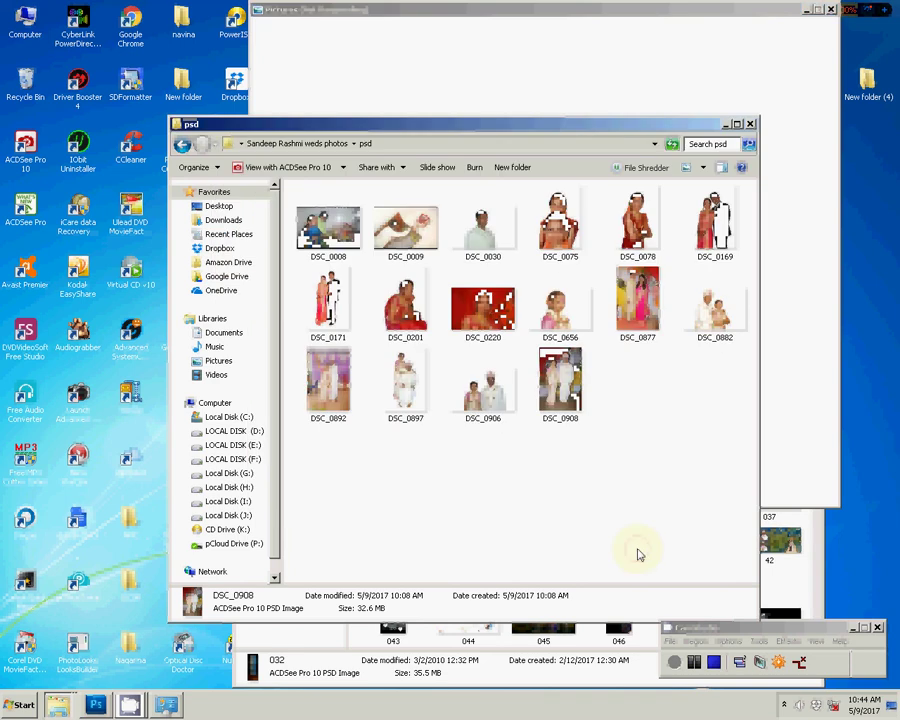
click(750, 124)
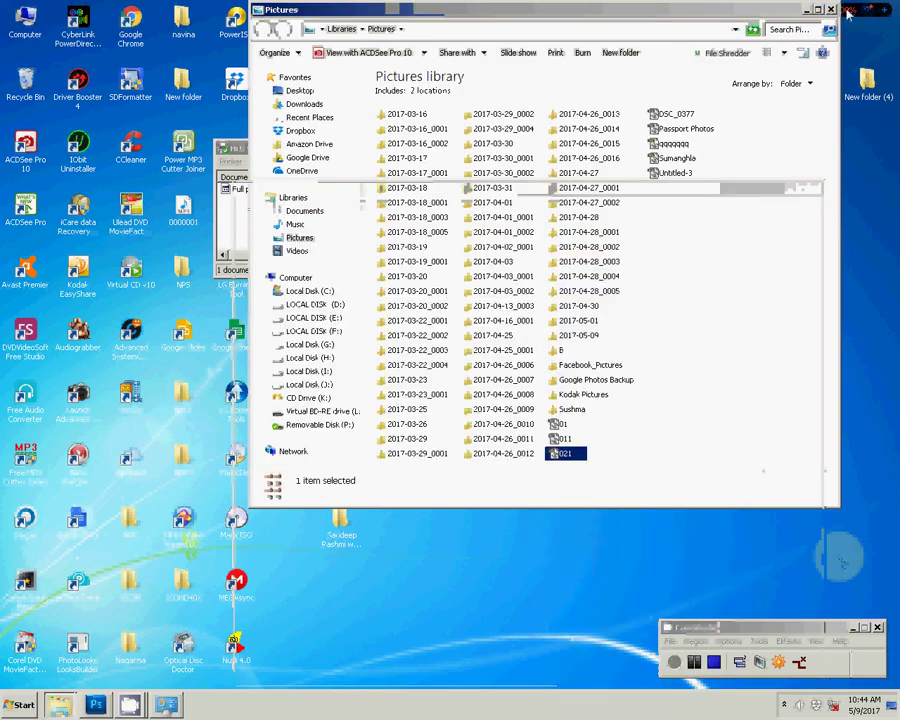
click(574, 457)
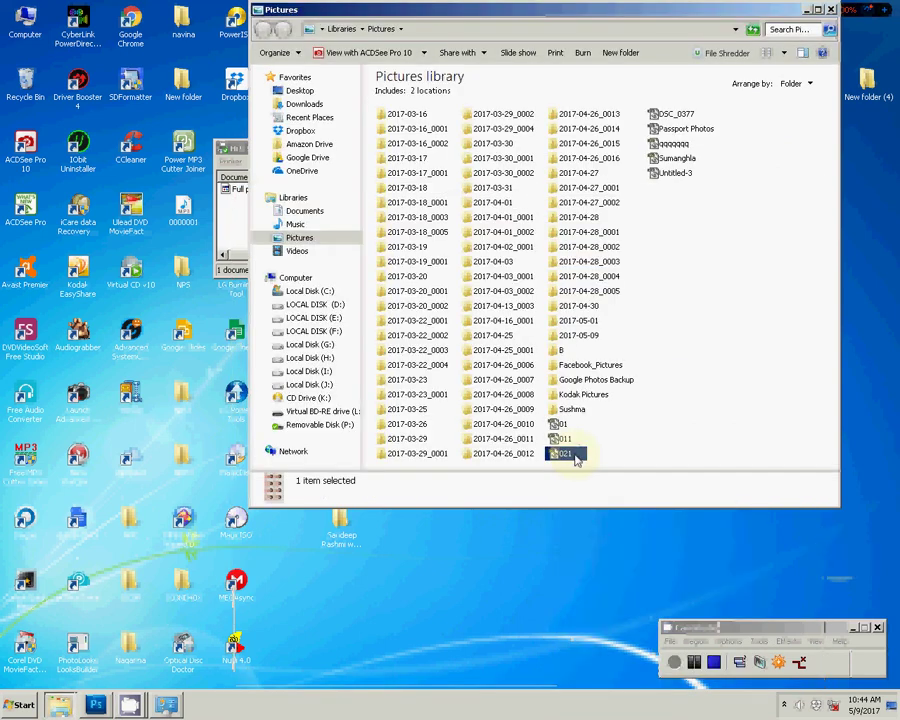